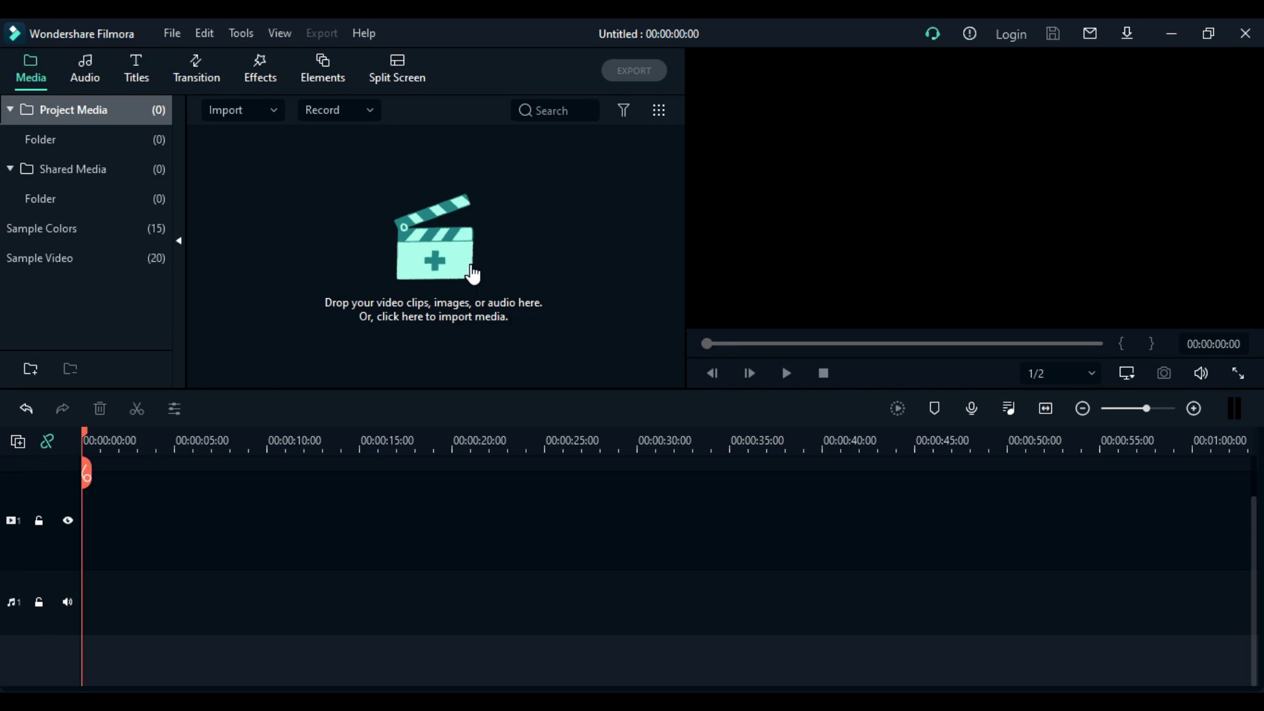
Drag Title 41 from the Titles library onto the video track and open its text settings.
click(129, 68)
mouse_move(250, 346)
drag(248, 338, 105, 527)
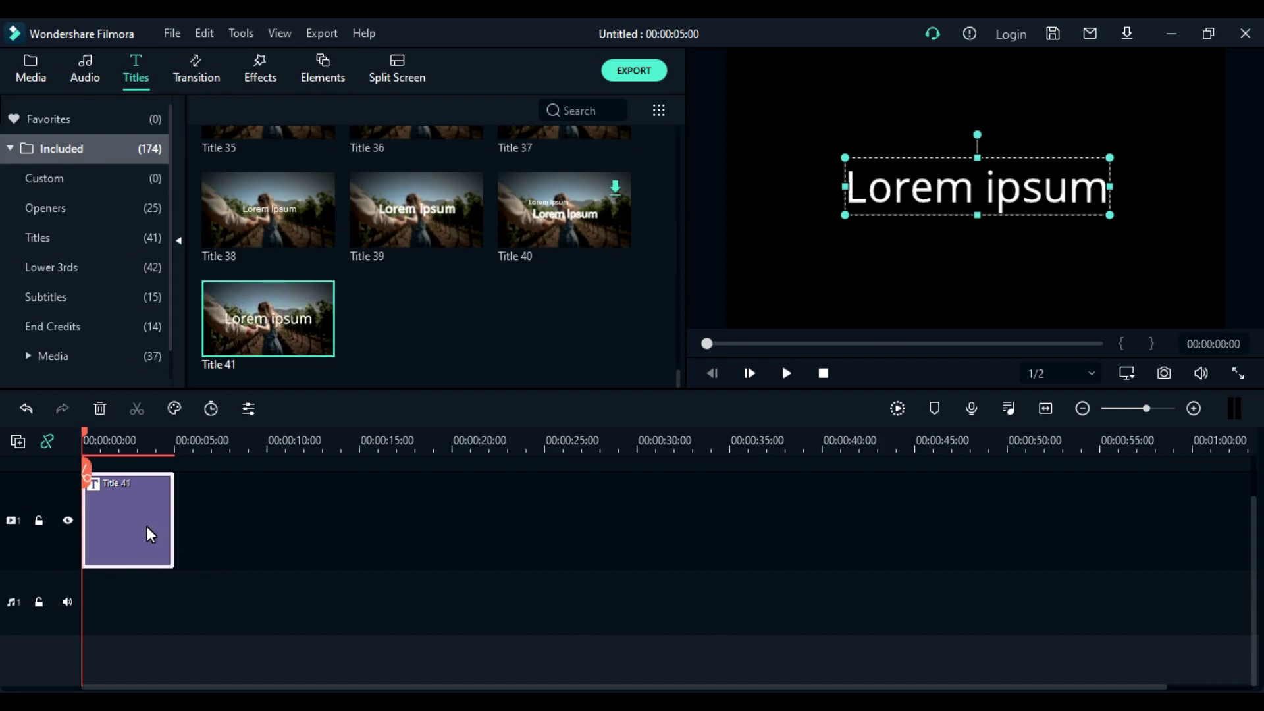
double_click(146, 527)
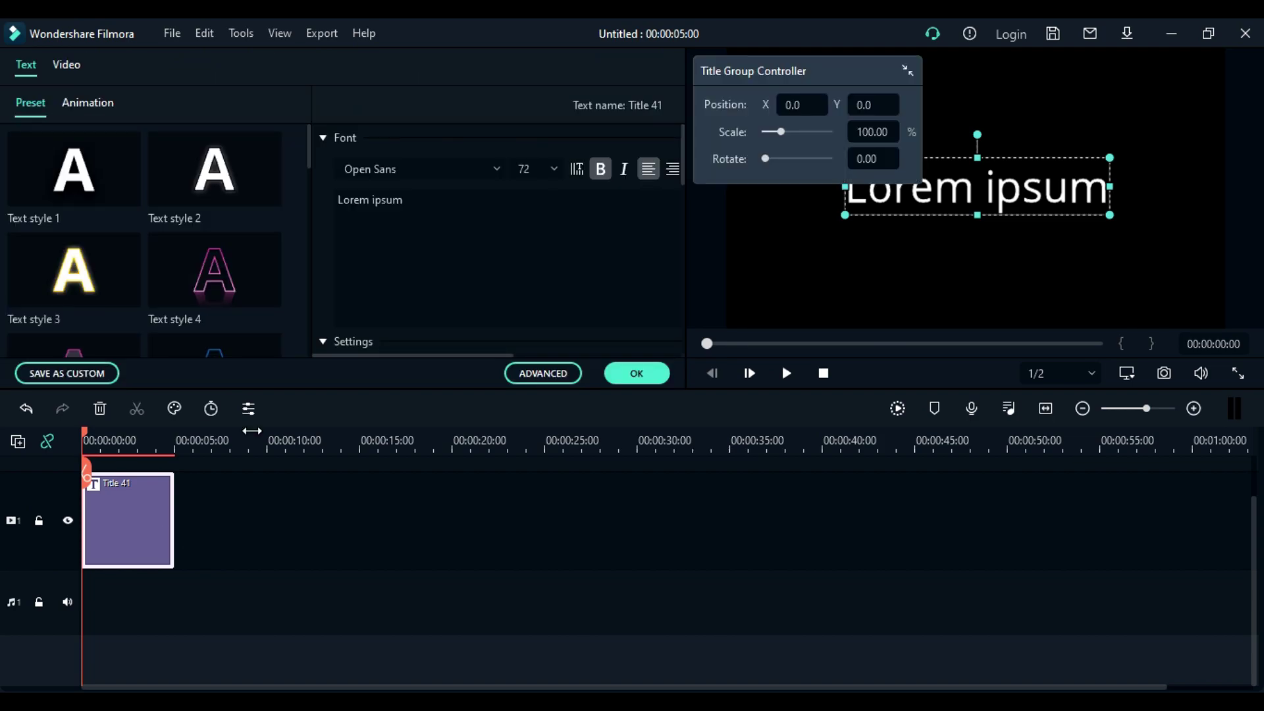
click(543, 374)
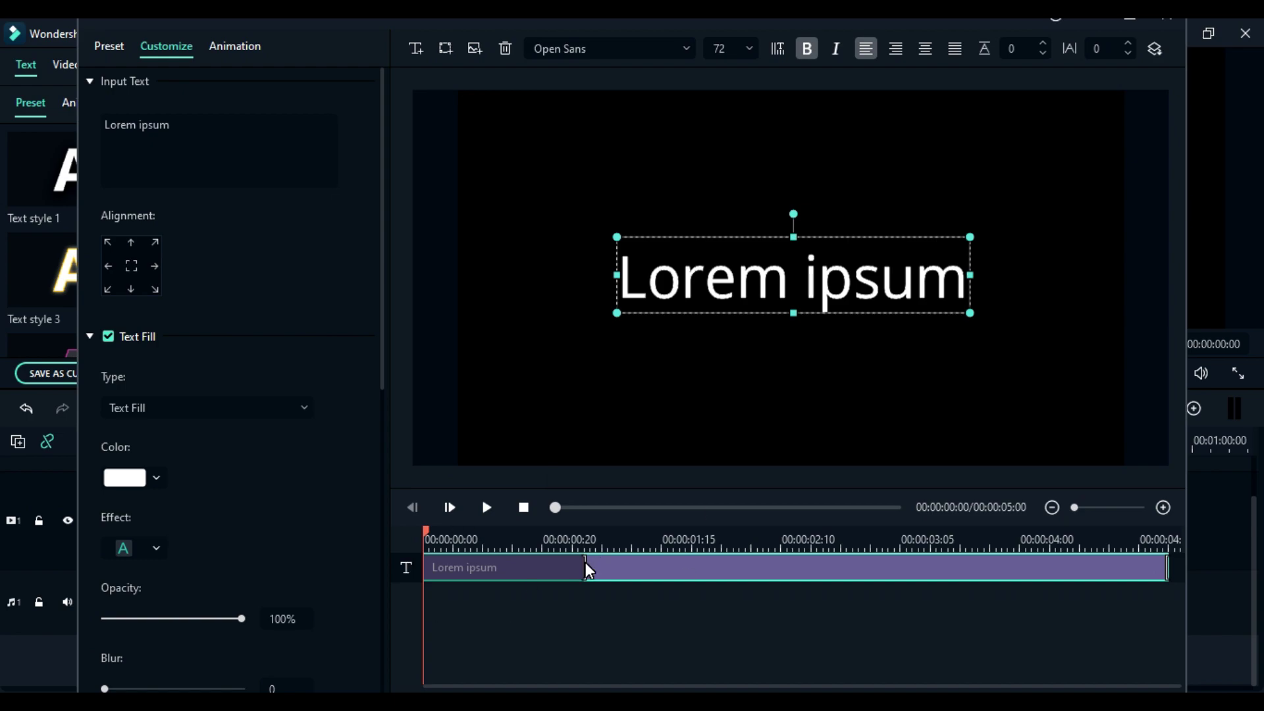
click(337, 577)
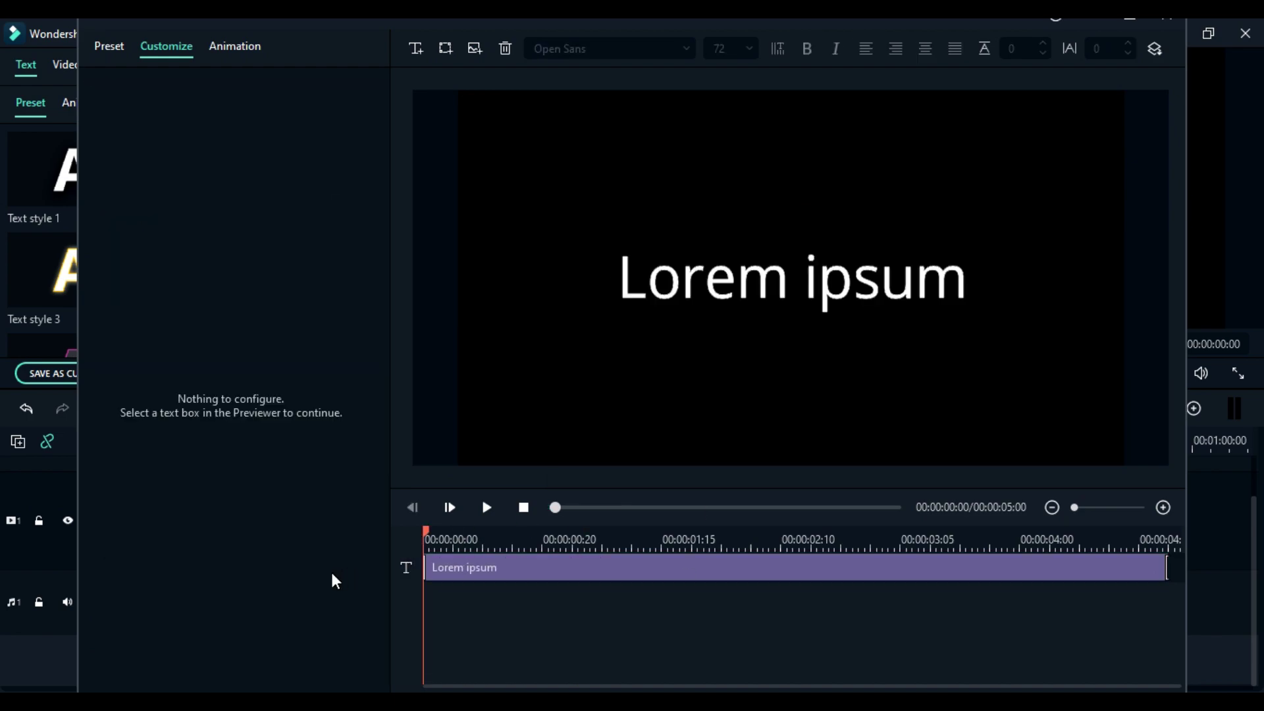
double_click(946, 23)
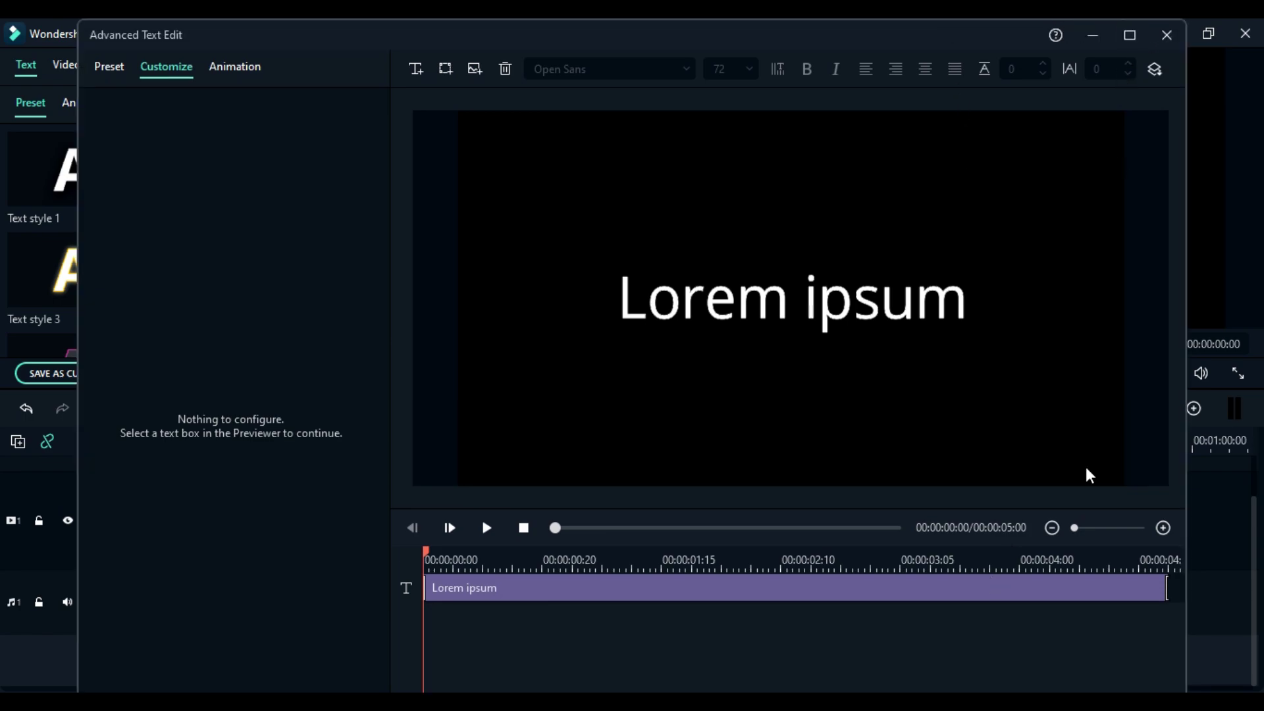
click(1131, 37)
key(Escape)
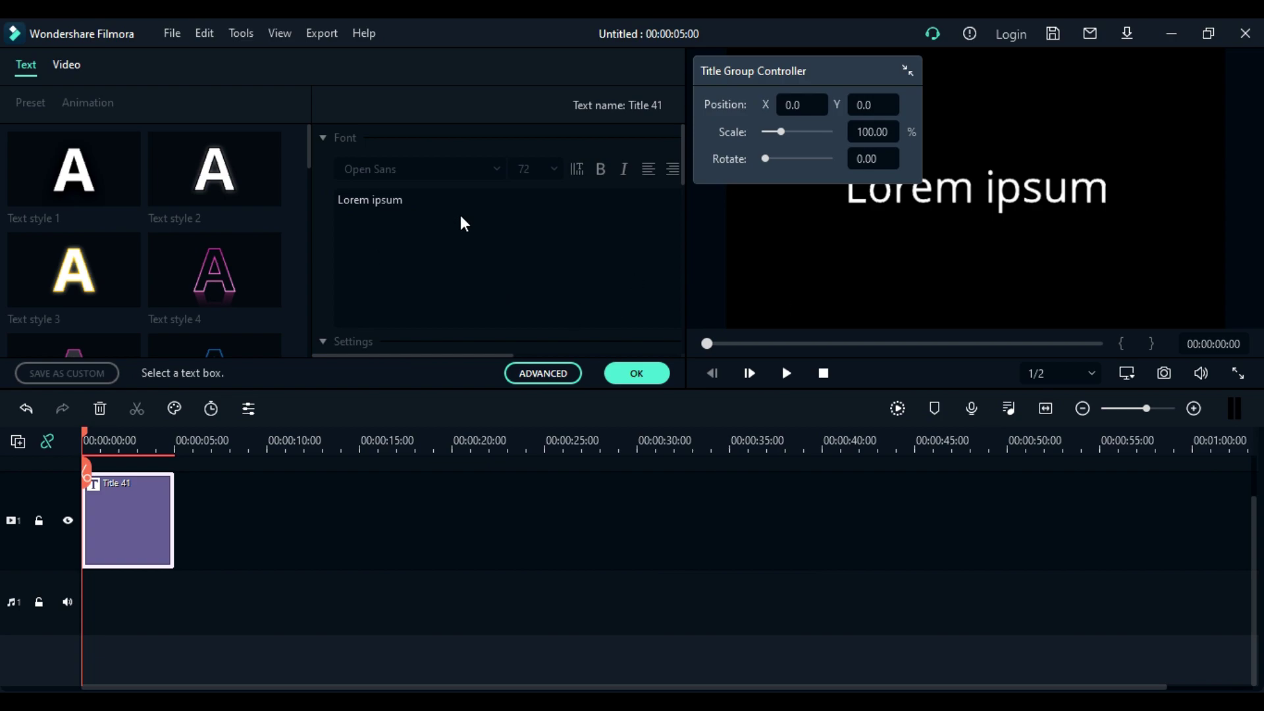
Replace the 'Lorem ipsum' placeholder text with 'COSMIC BRO'.
click(112, 527)
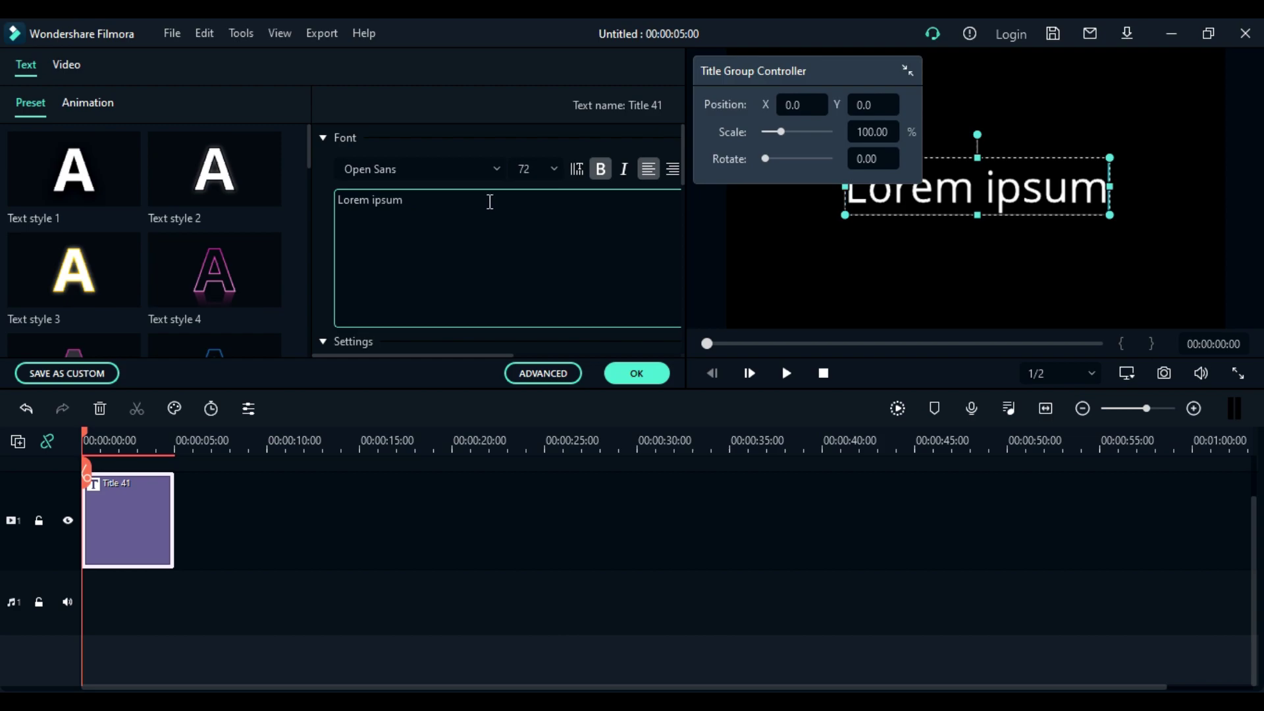
key(BackSpace)
key(BackSpace)
key(BackSpace)
key(BackSpace)
text(C)
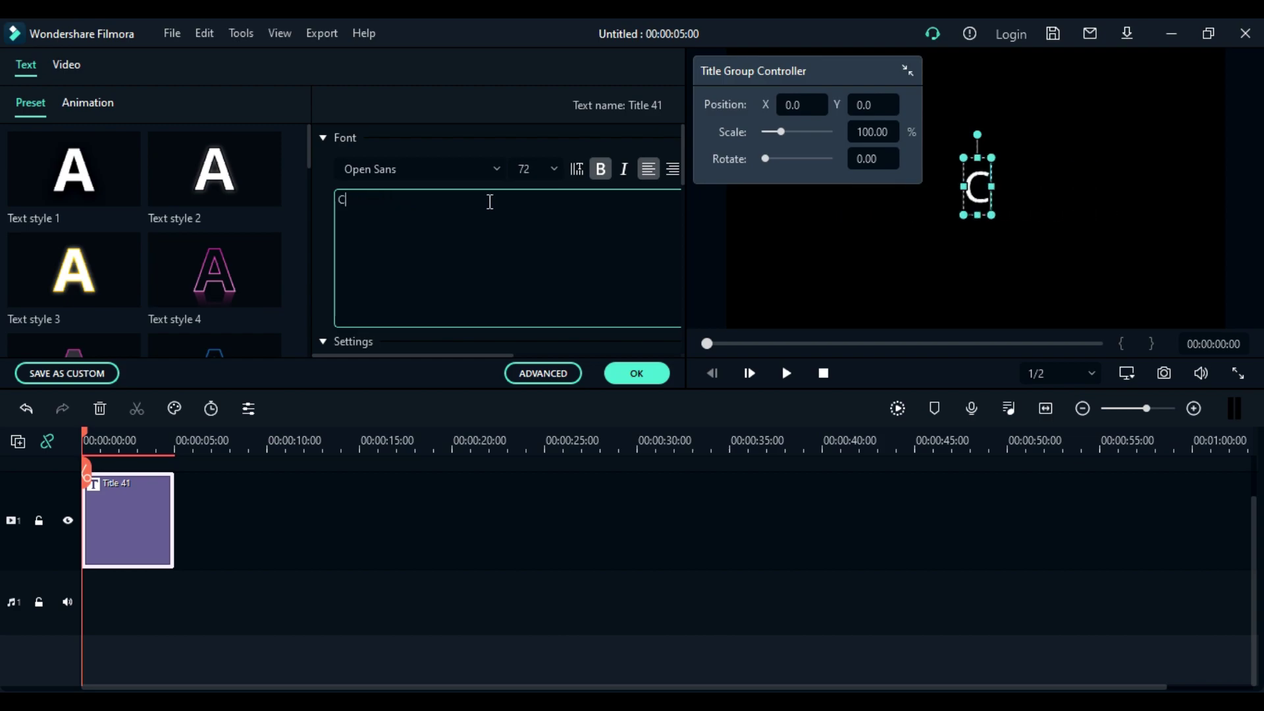
text(OSMI)
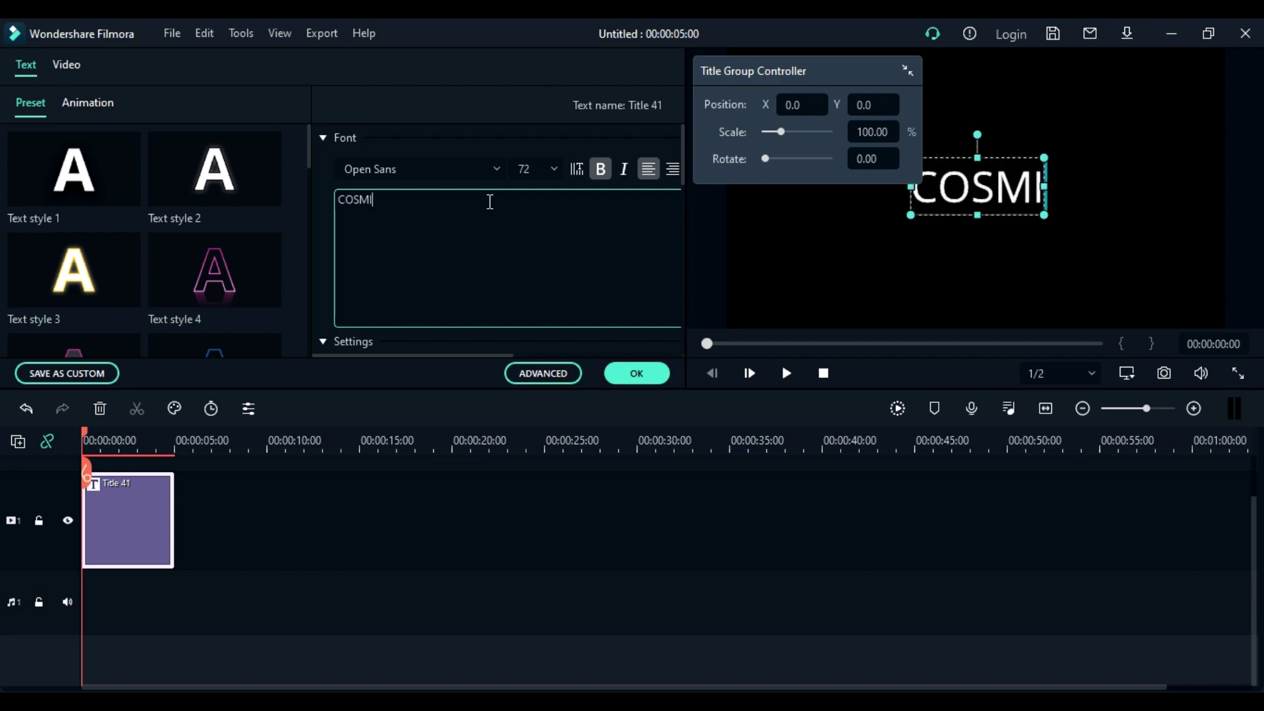
text(C BRO)
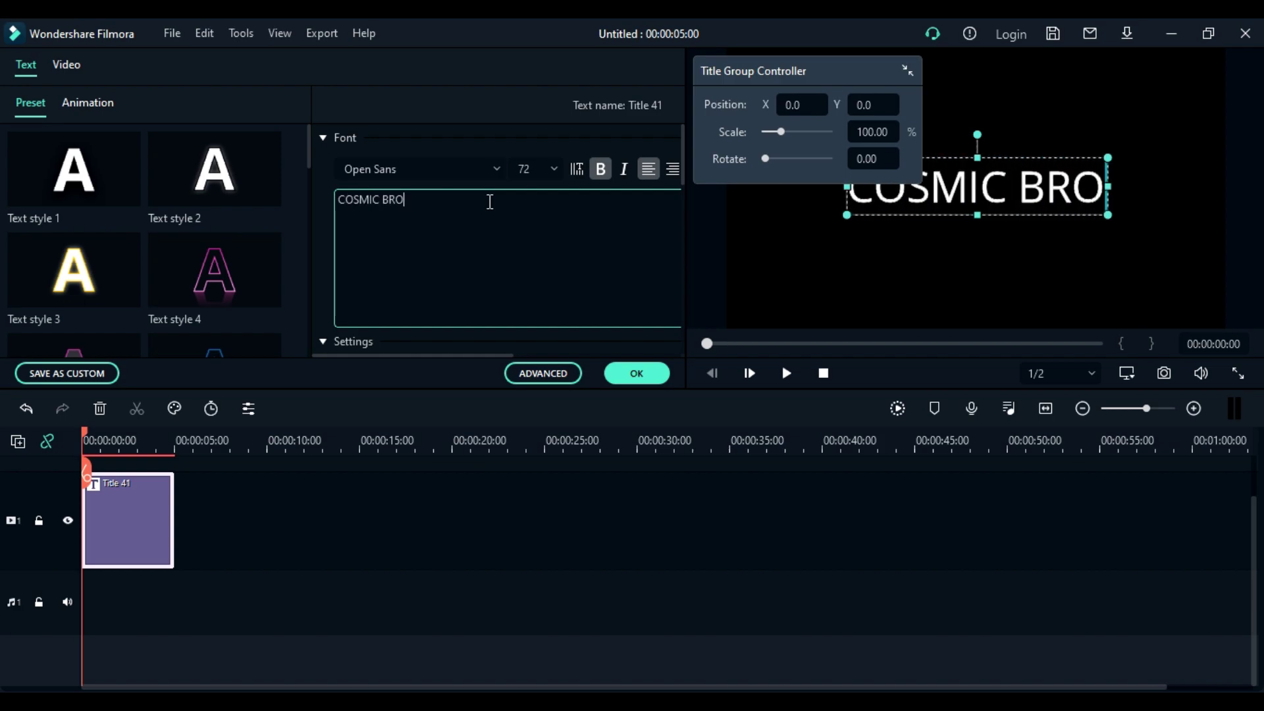
Set the title's font to Russo One.
click(453, 173)
key(BackSpace)
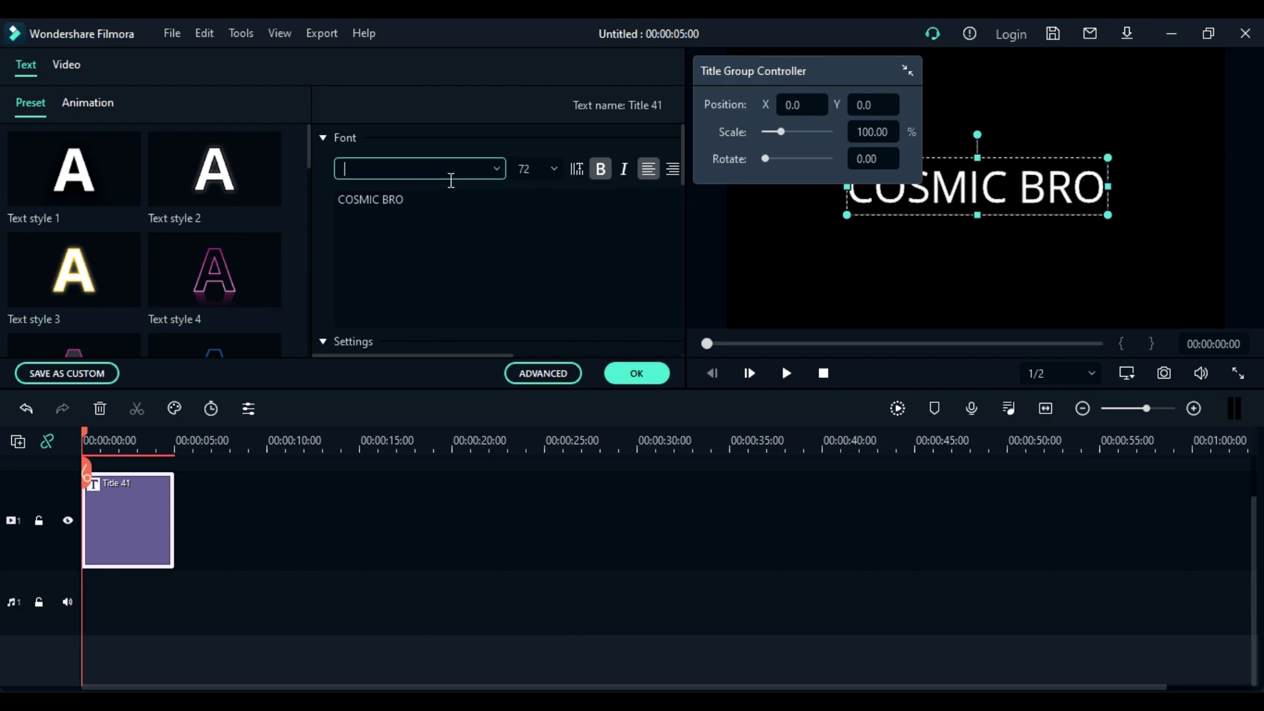
text(RUSSO One)
key(Return)
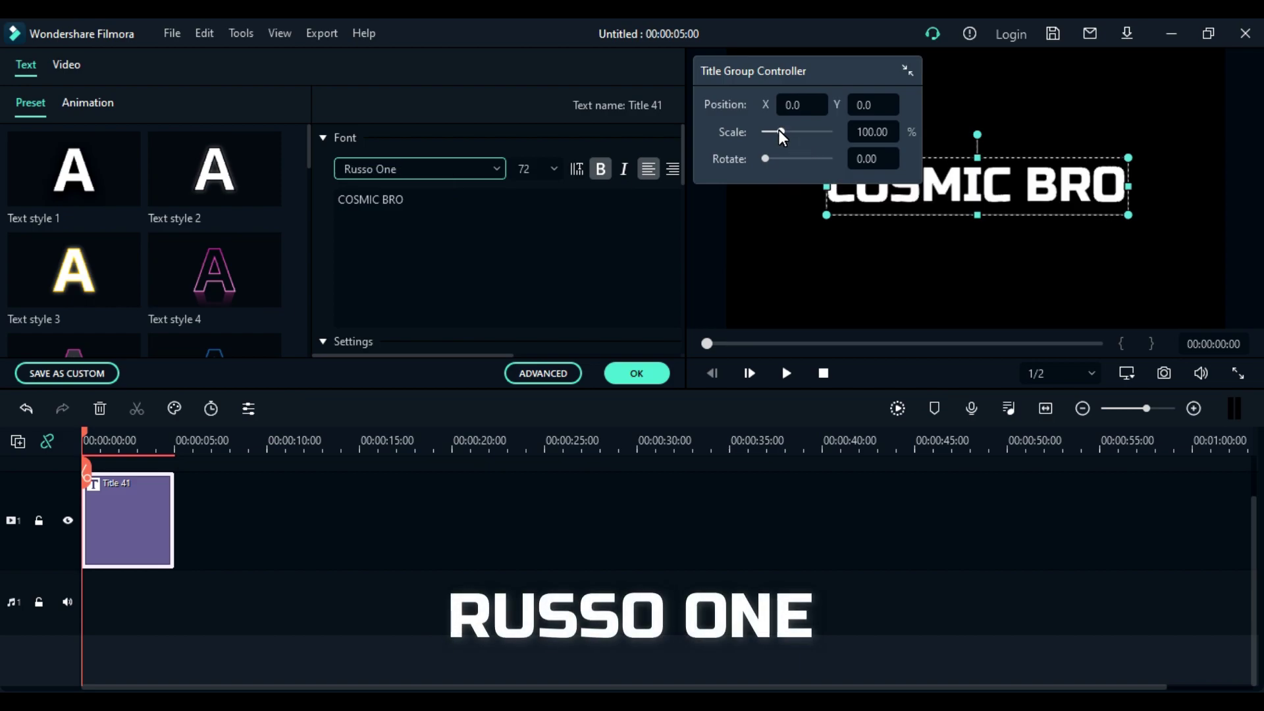
Scale the title down to 40.58% and space out the letters of BRO.
drag(780, 131, 773, 132)
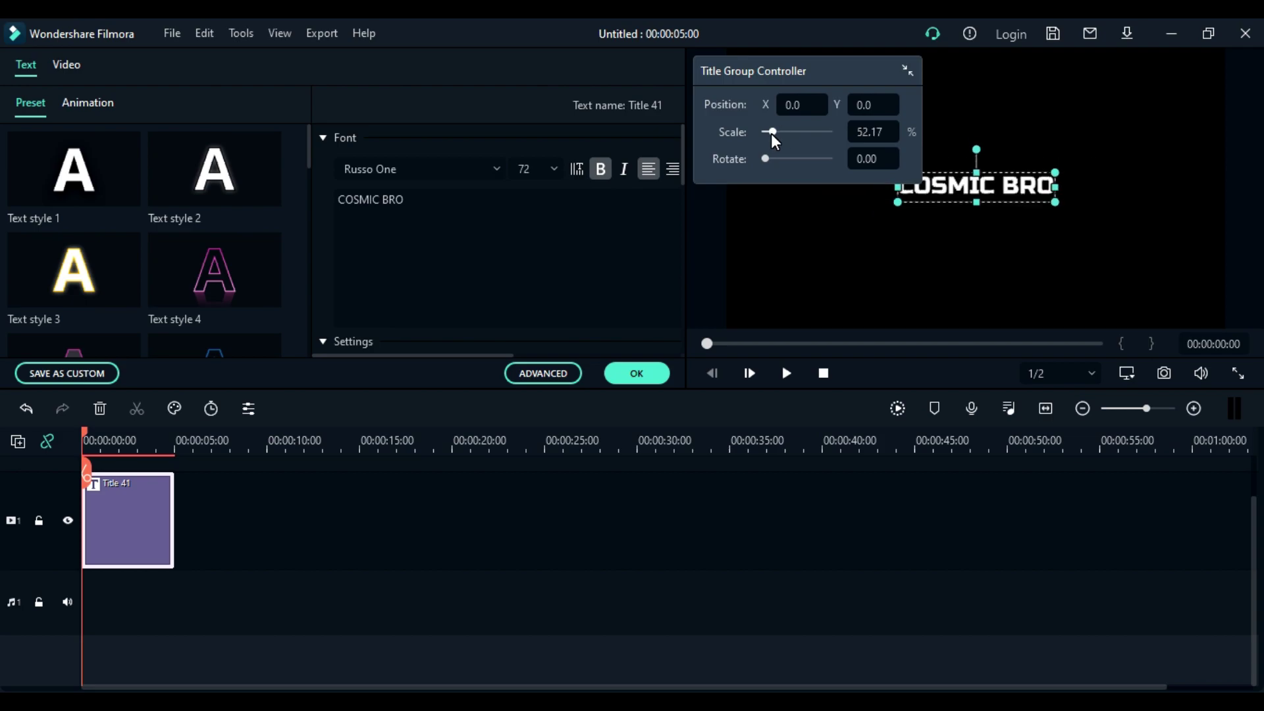
drag(772, 133, 770, 135)
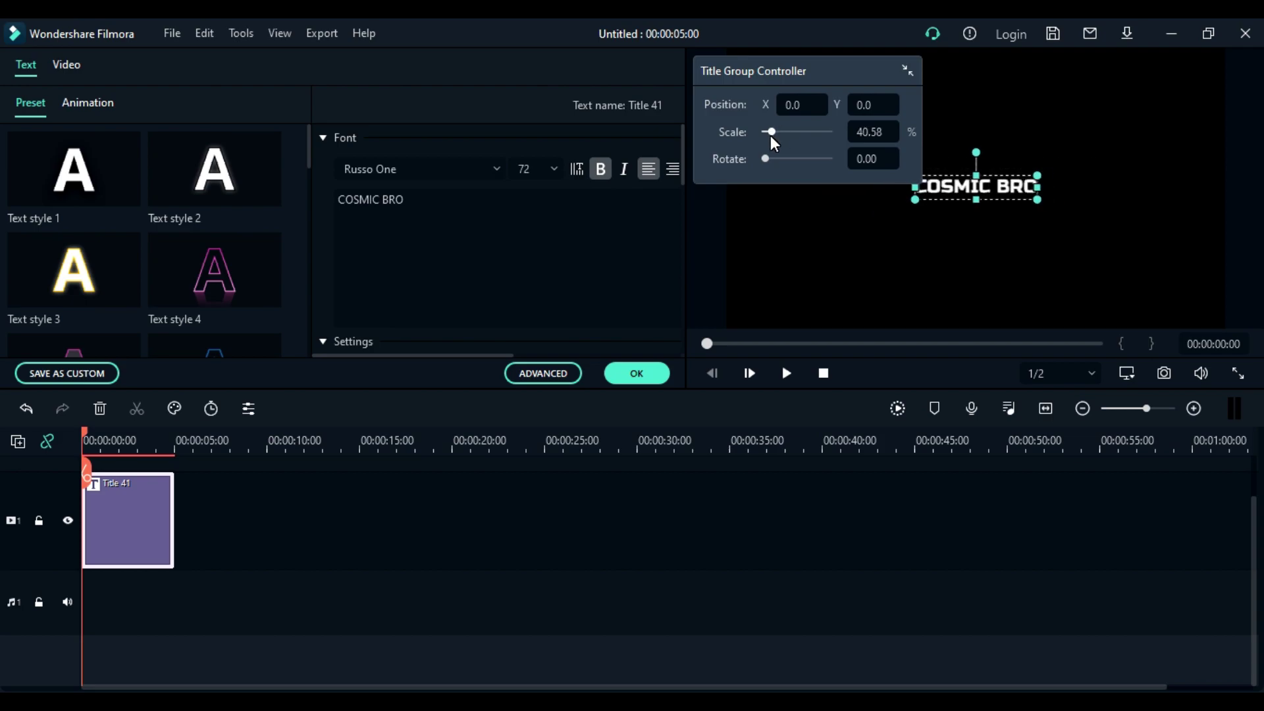
click(504, 212)
key(Left)
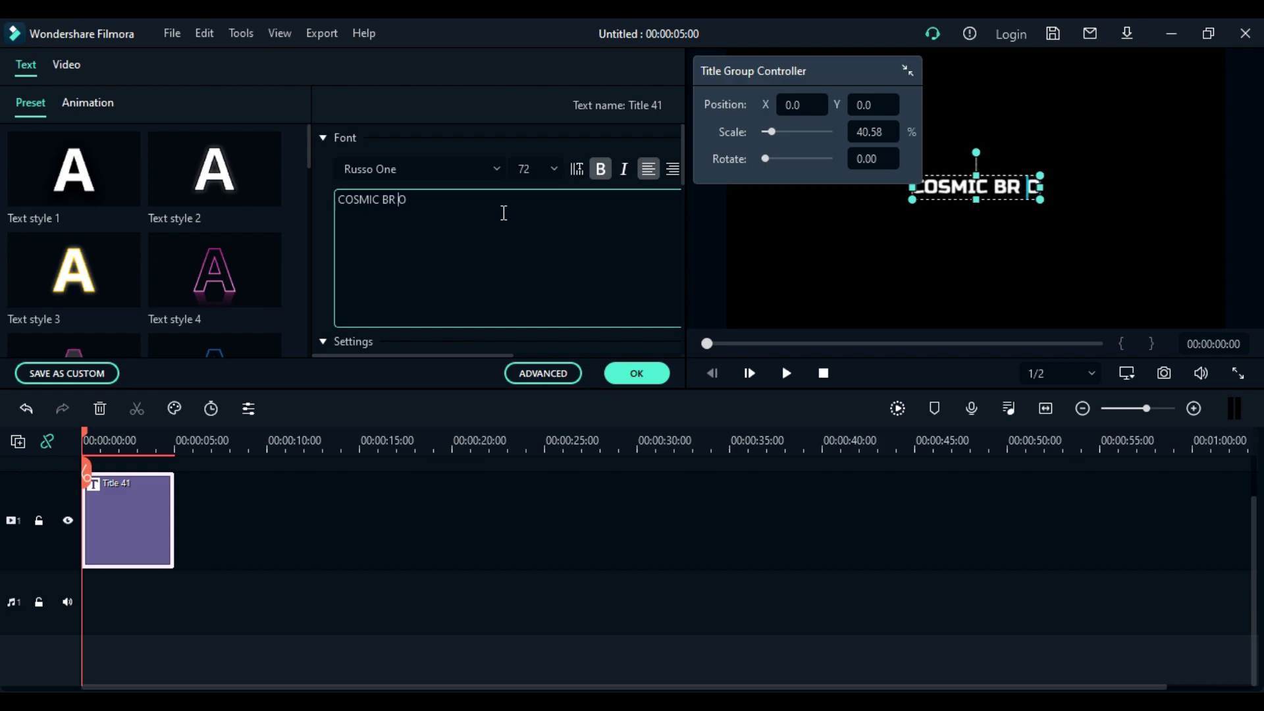
key(Left)
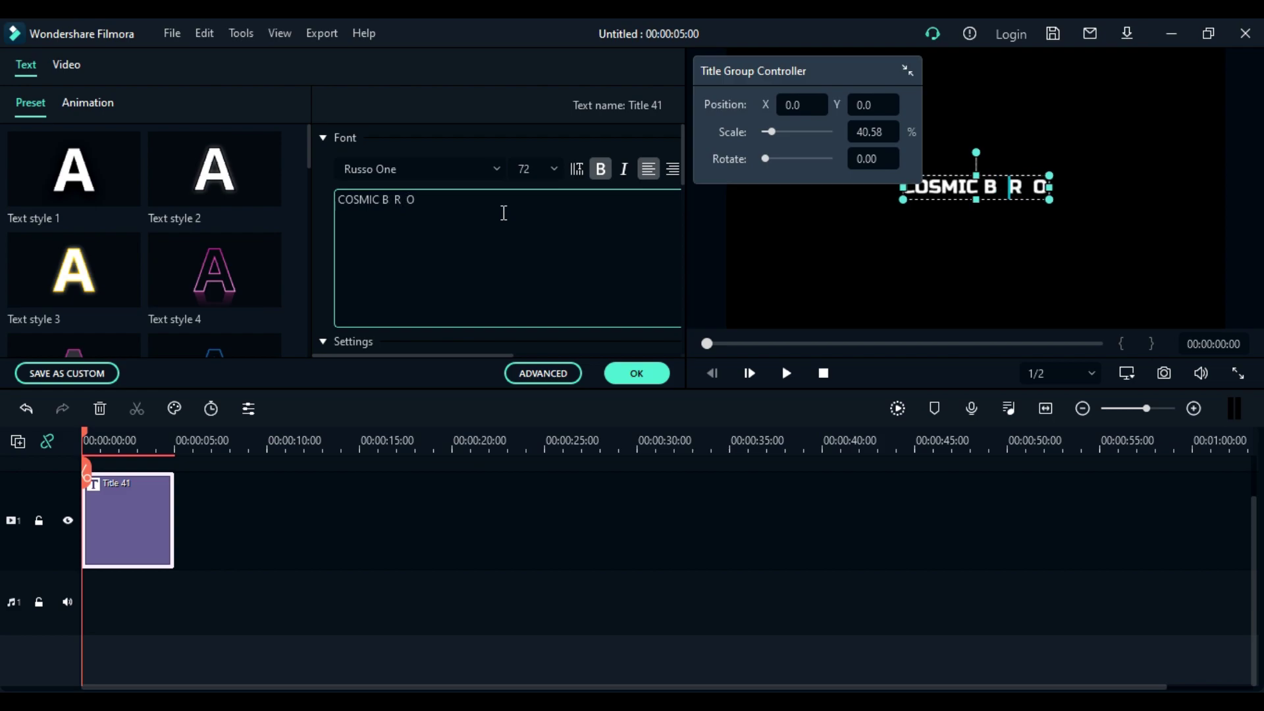
key(Left)
key(Left)
key(Left)
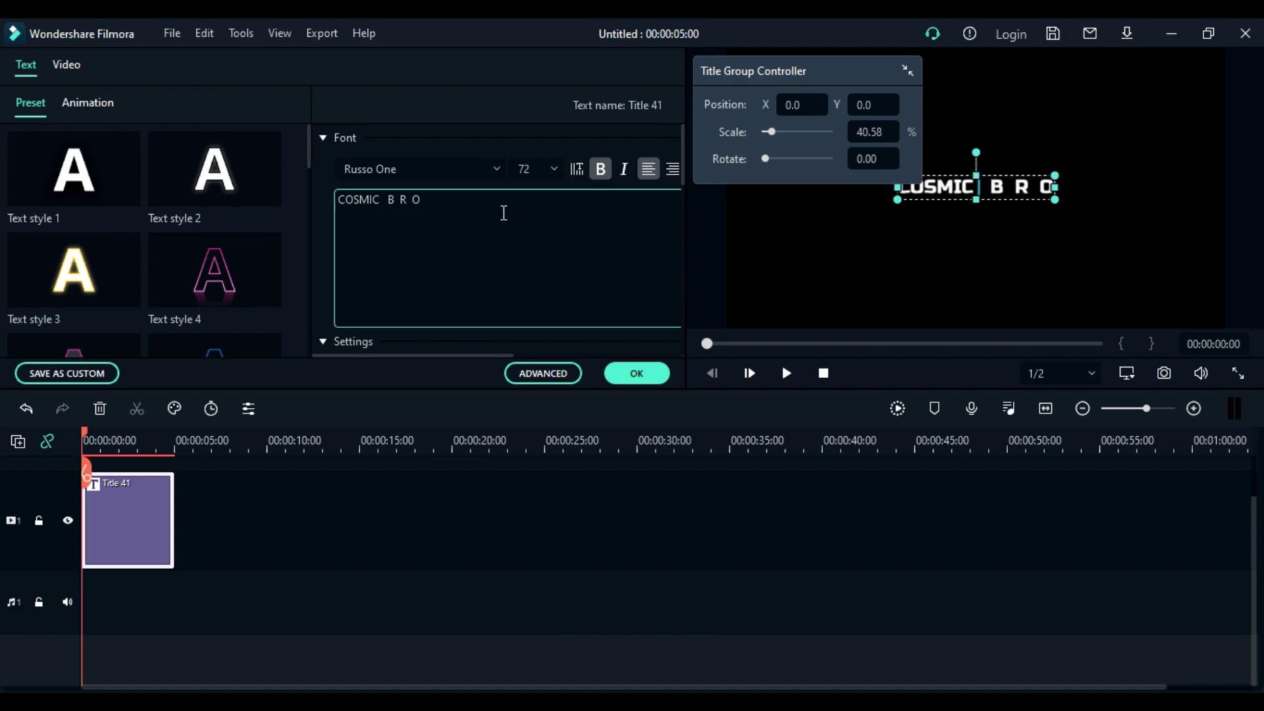
key(Left)
Space out the letters of COSMIC and close the position and scale panel.
key(Left)
key(Left)
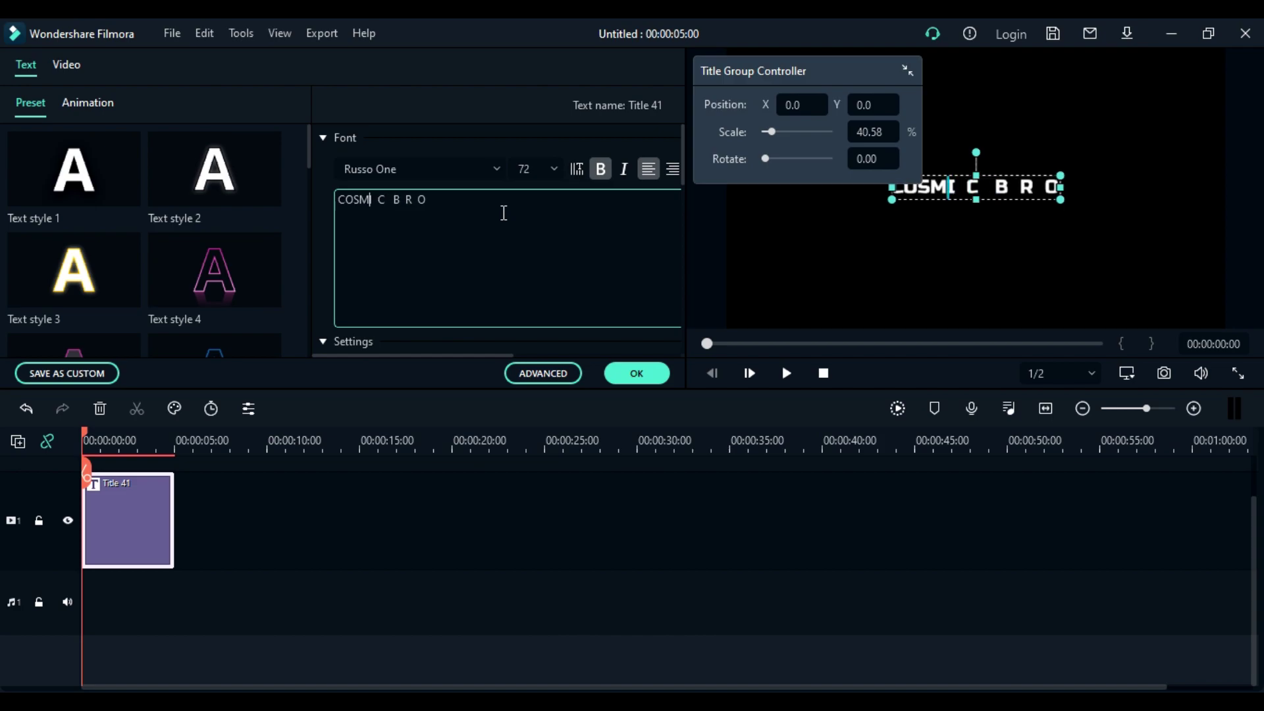
key(Left)
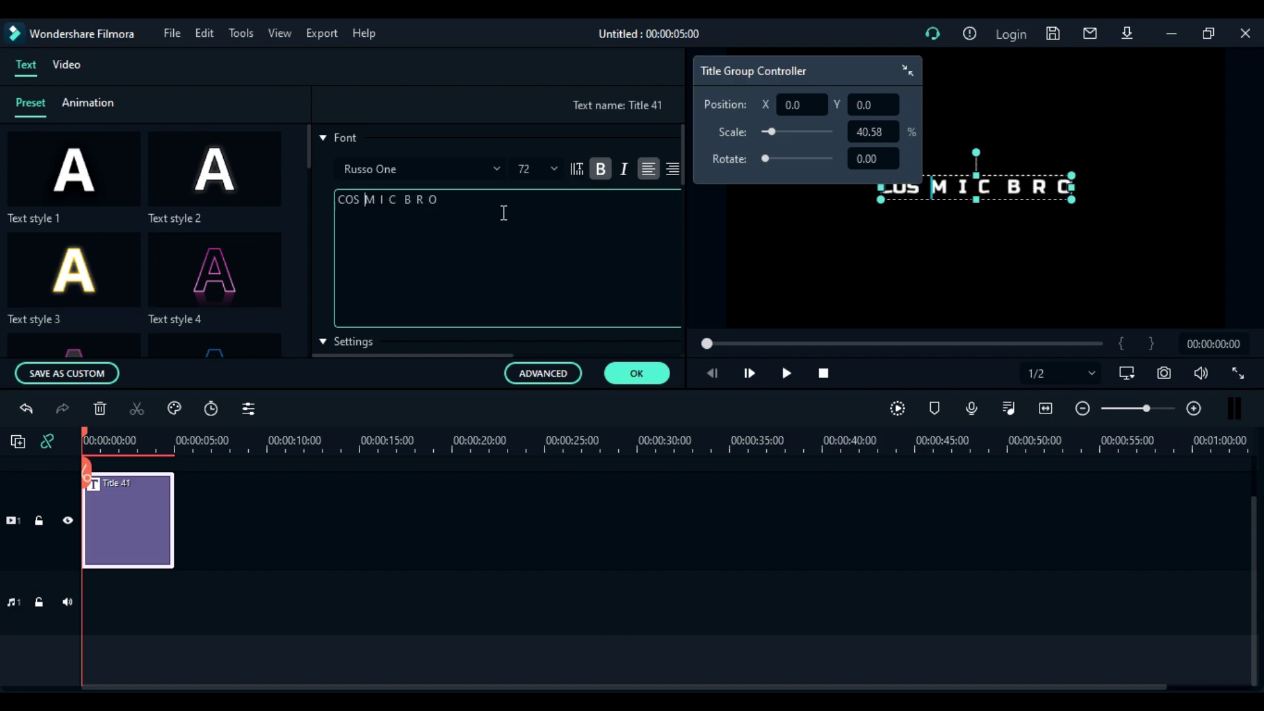
key(Left)
key(Left)
key(Left)
key(Left)
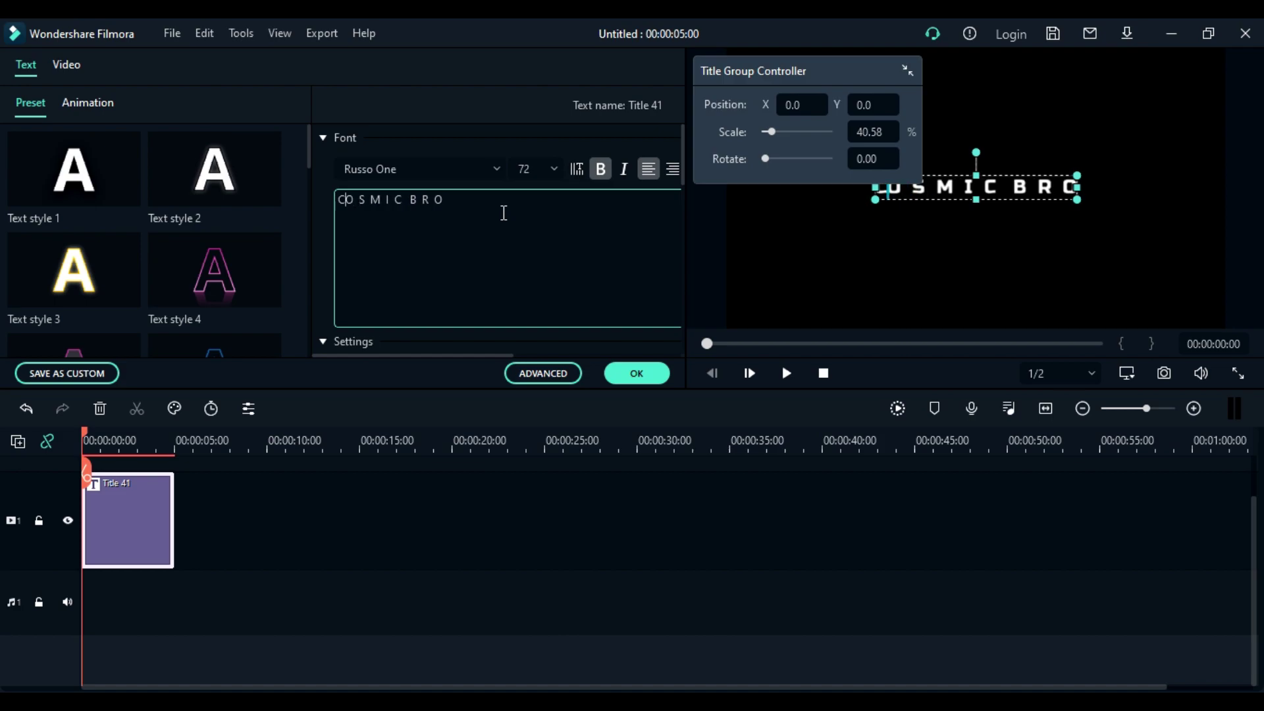
key(Left)
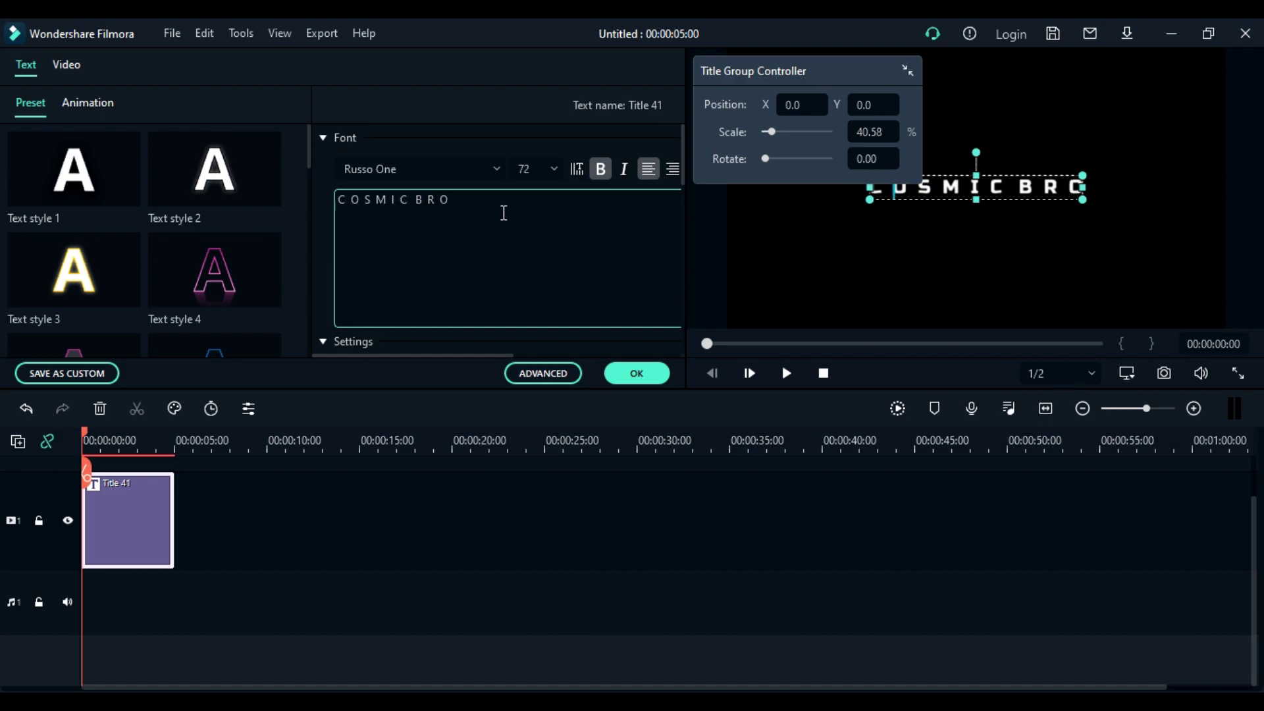
drag(836, 70, 635, 42)
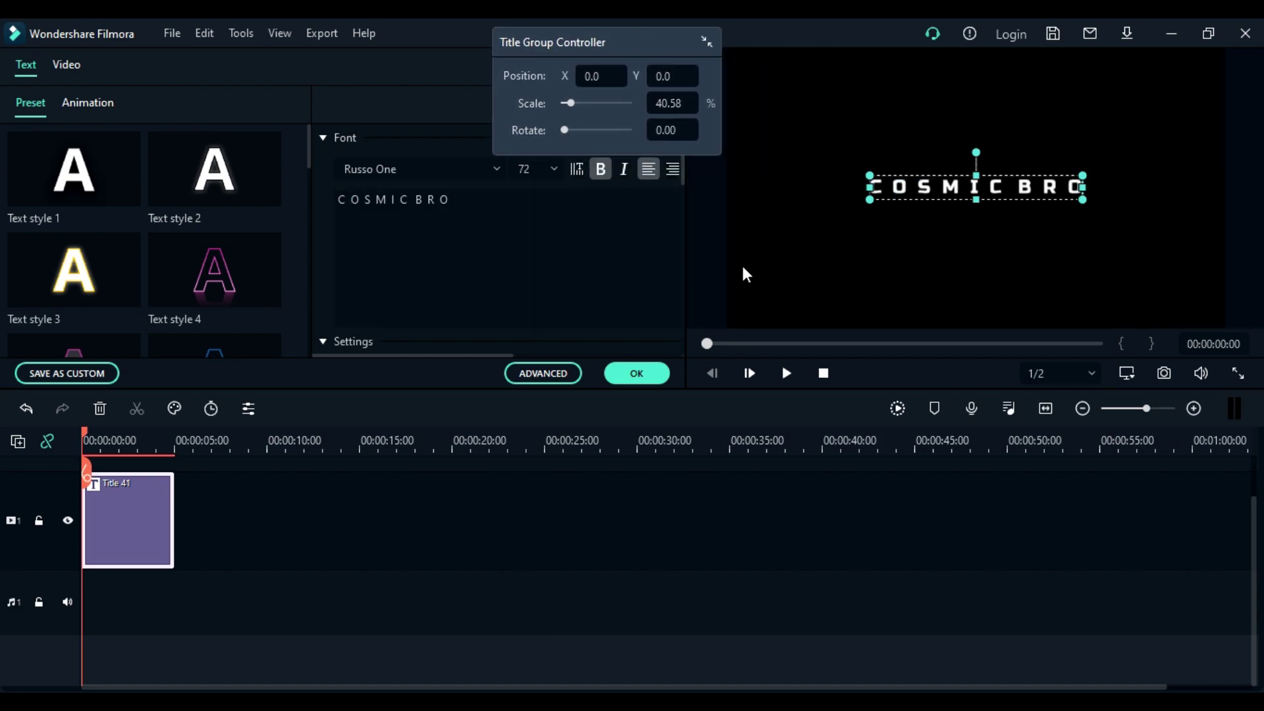
click(884, 269)
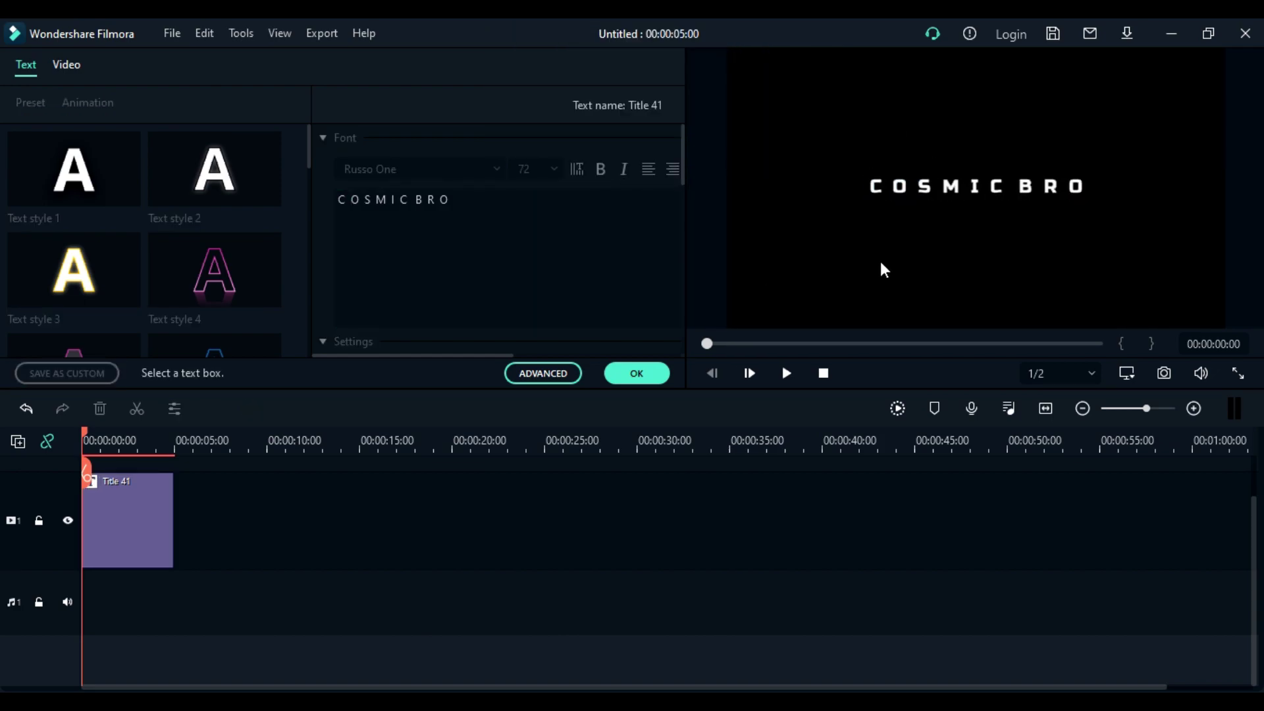
Confirm the text edits, then apply Text style 1 to the COSMIC BRO title.
click(101, 537)
click(624, 373)
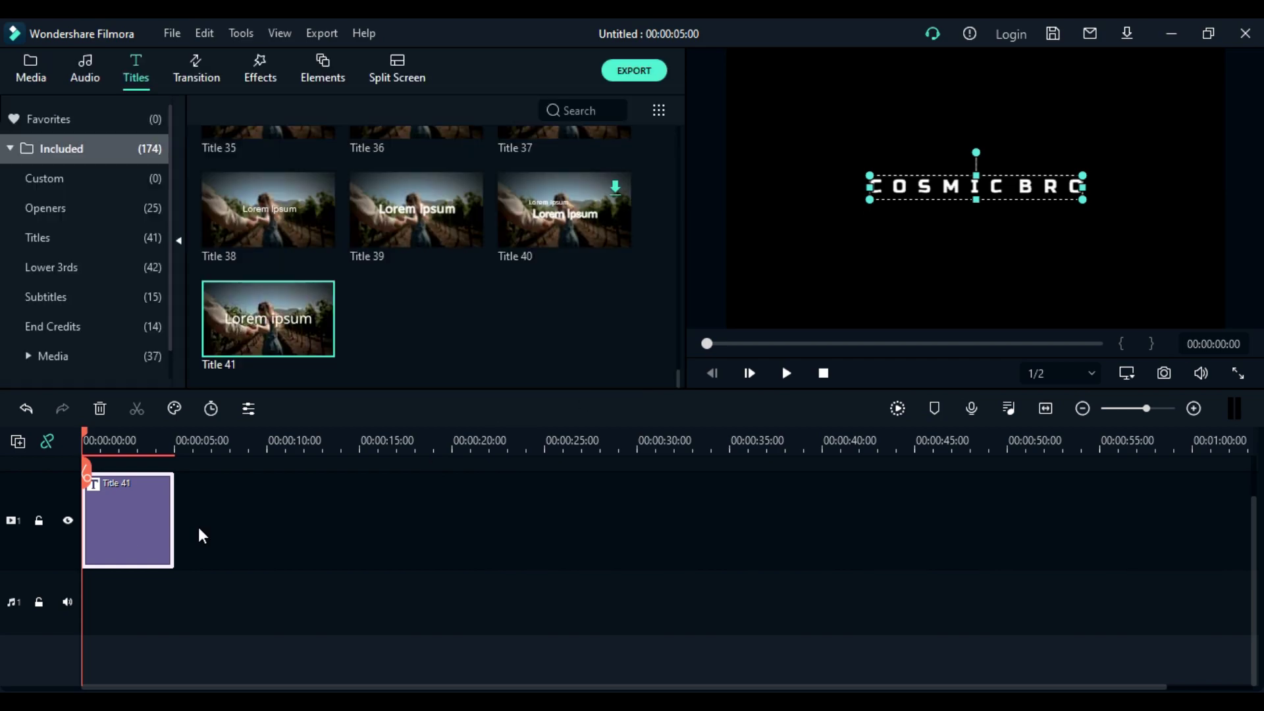
double_click(138, 533)
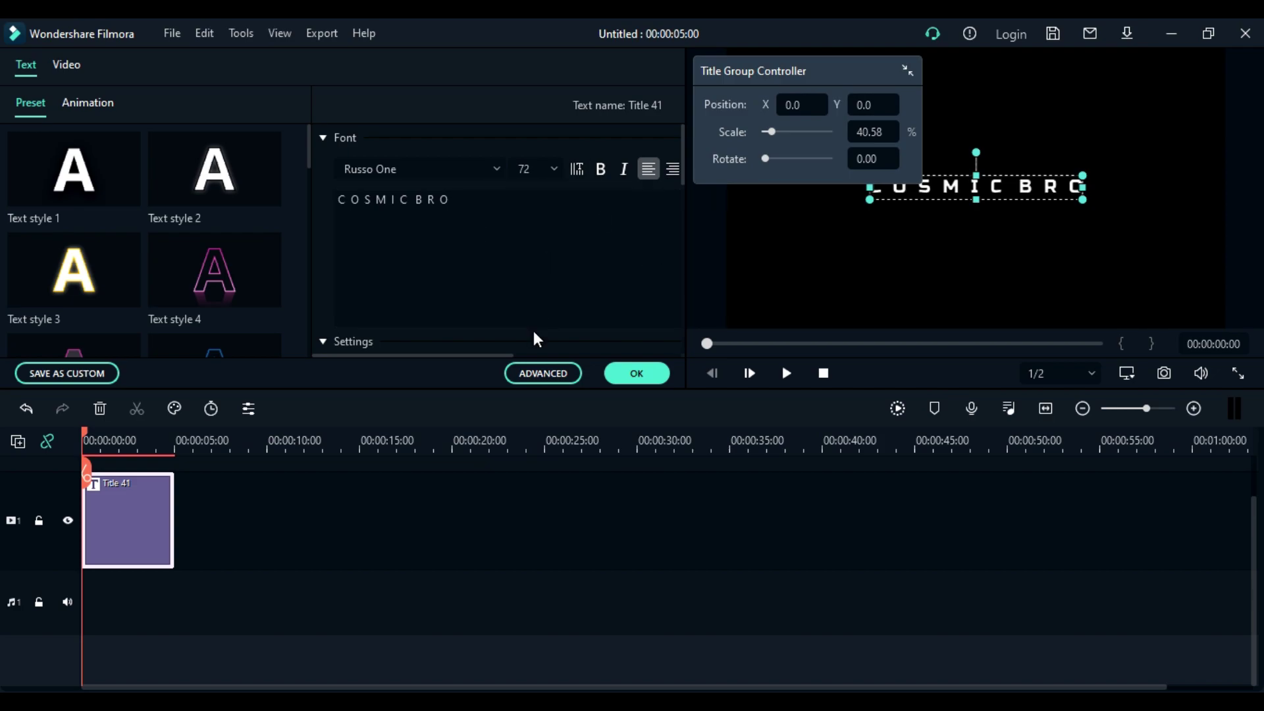
click(118, 193)
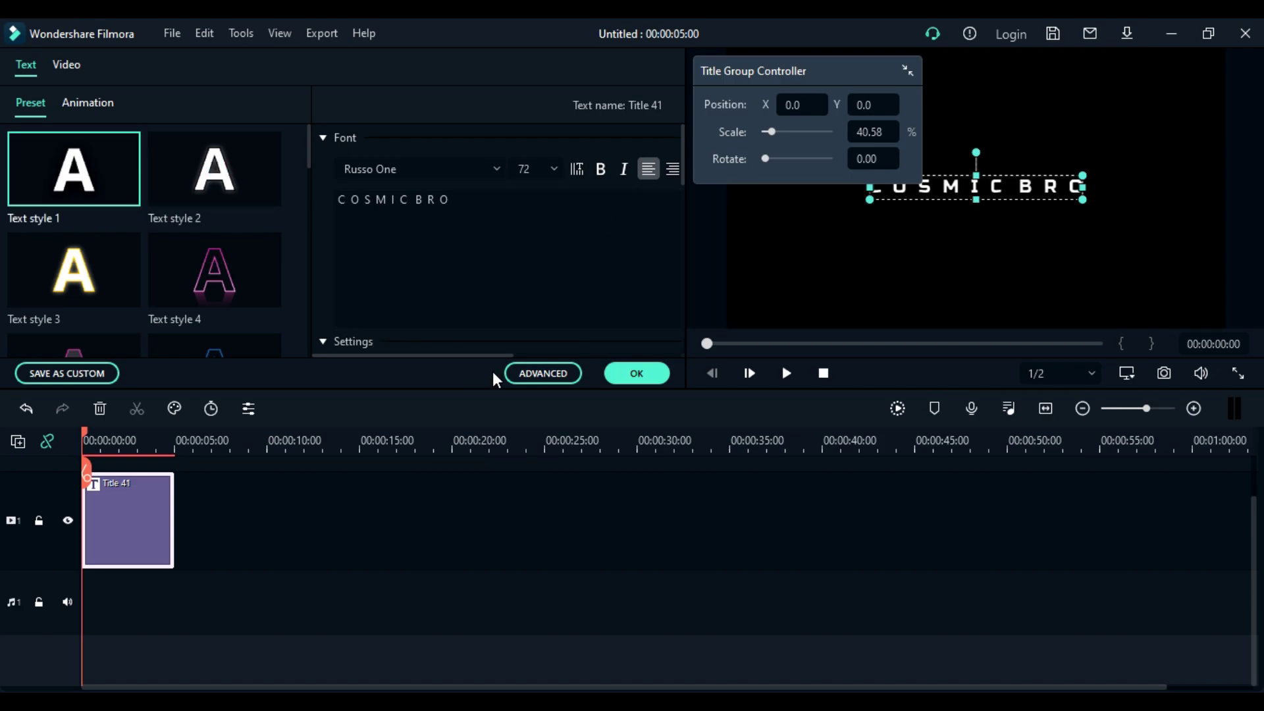
click(637, 375)
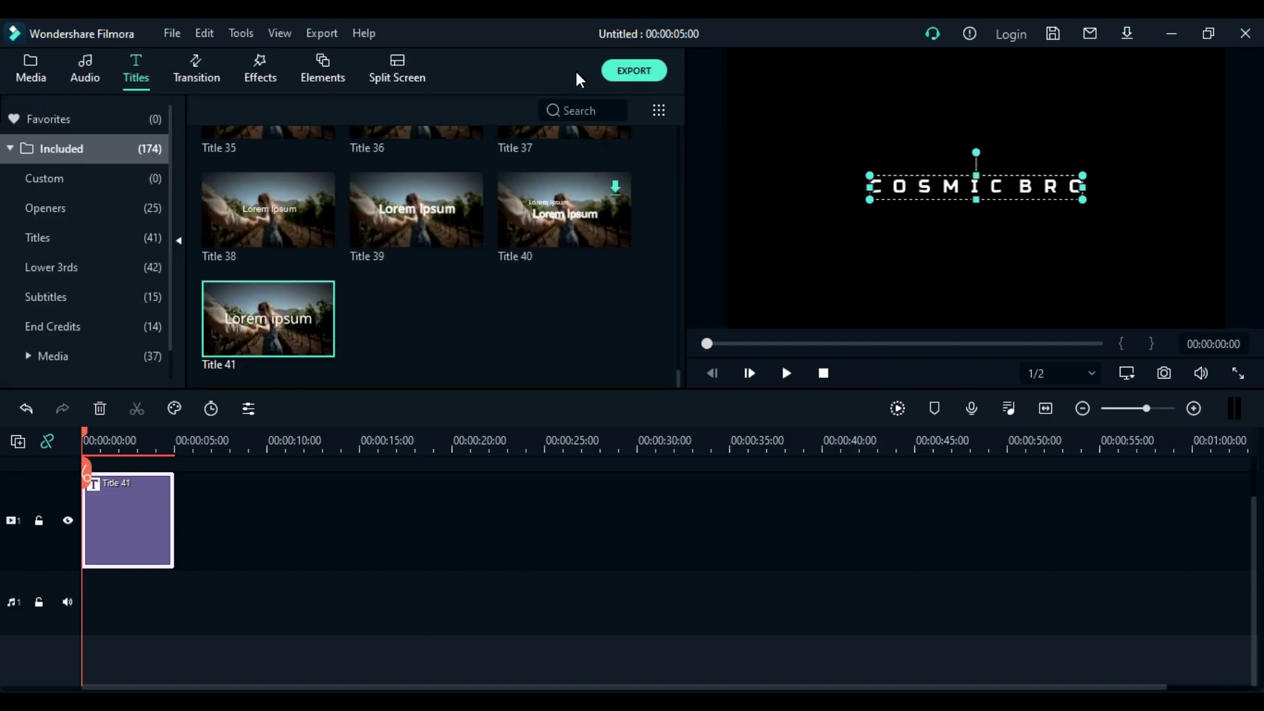
Export the video at 60 fps under the file name 'GLOW'.
click(611, 69)
click(805, 237)
click(650, 293)
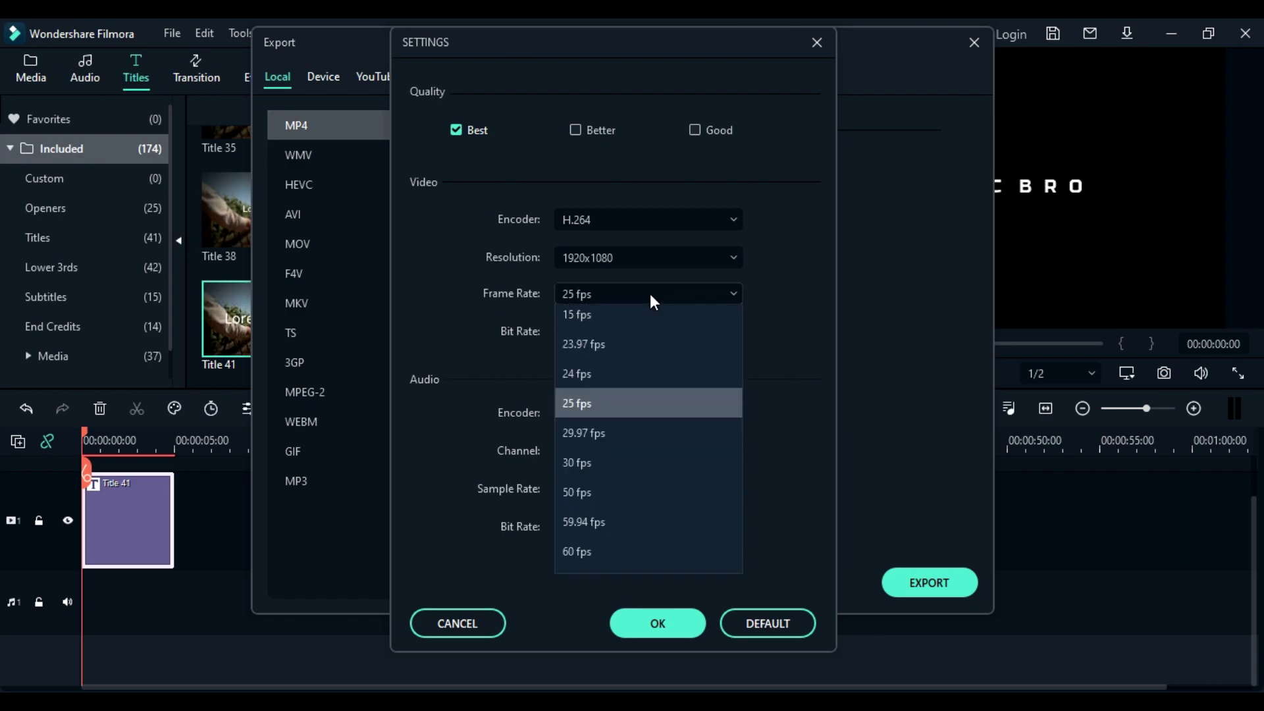
click(658, 552)
click(657, 623)
click(675, 164)
key(BackSpace)
key(BackSpace)
key(BackSpace)
key(BackSpace)
text(G)
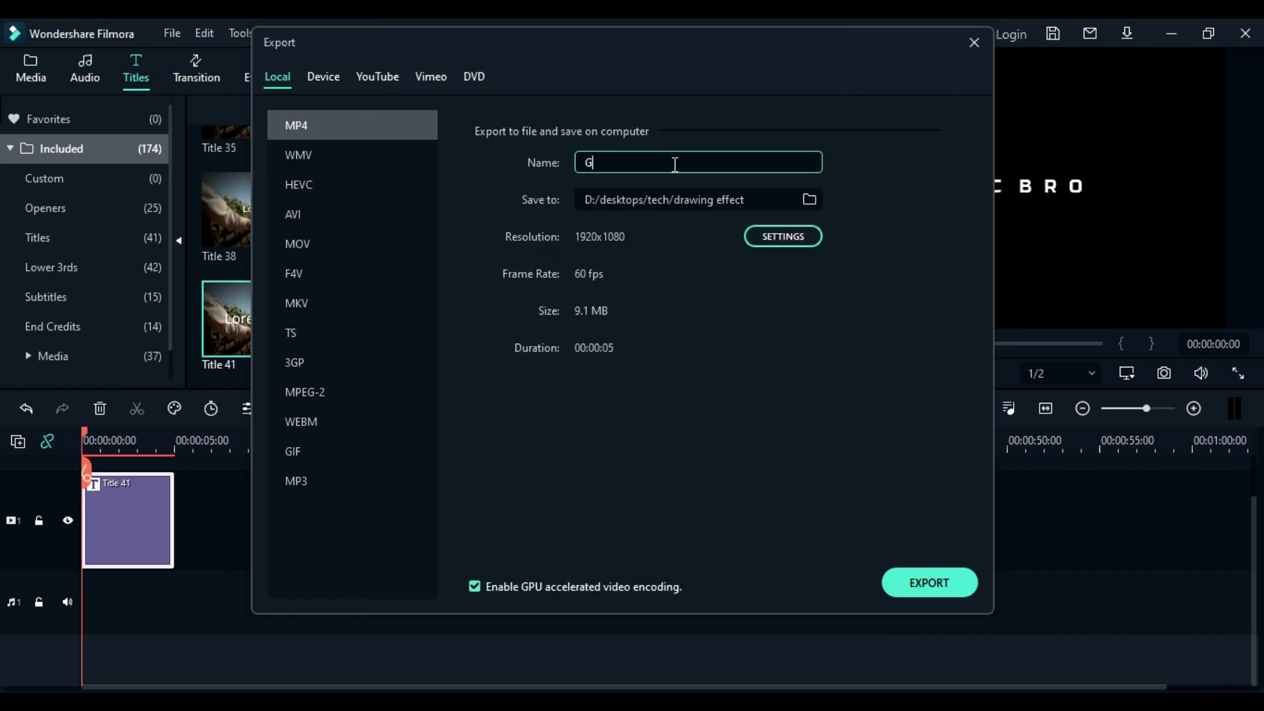
text(LOW)
click(938, 581)
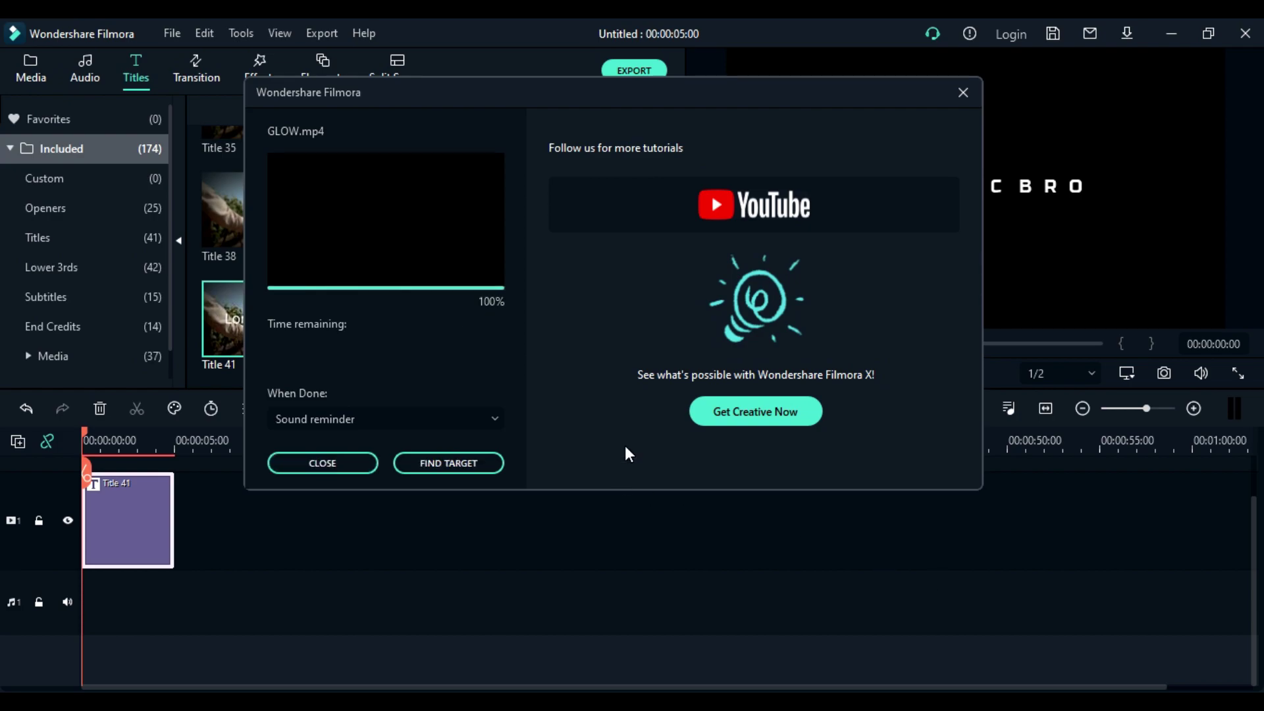
Import the exported GLOW.mp4 from File Explorer into Project Media.
click(326, 461)
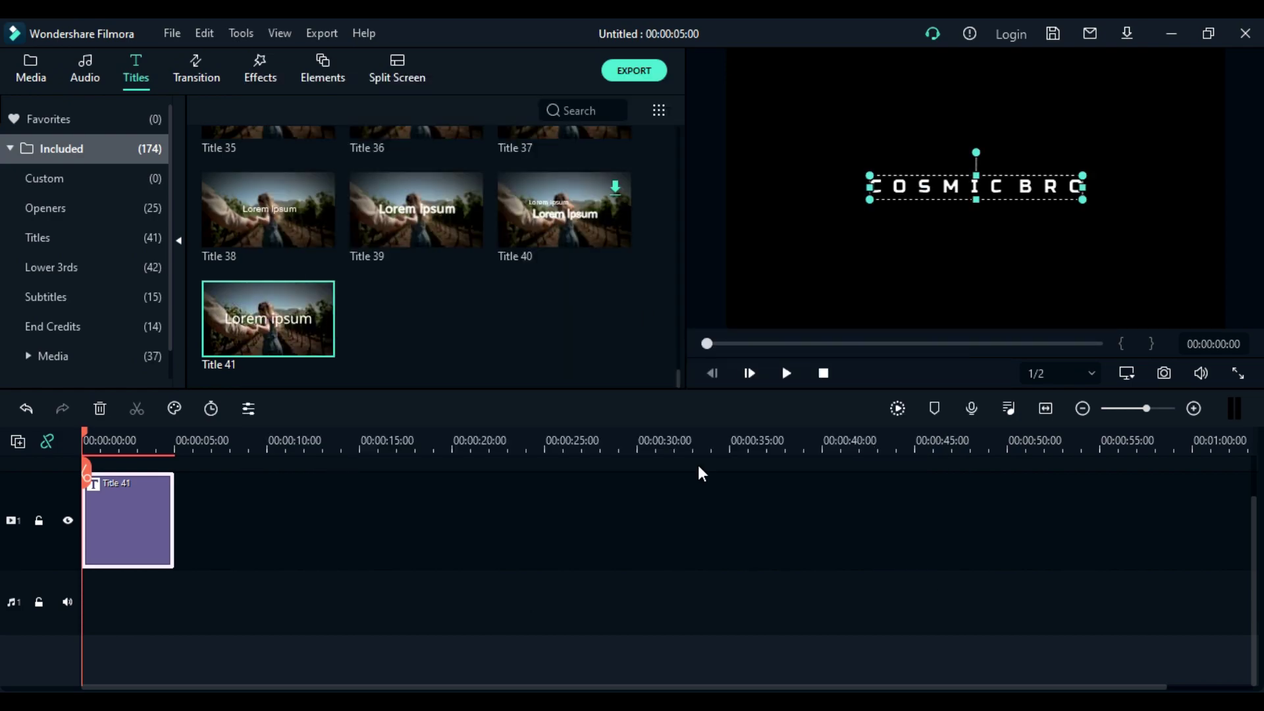
click(37, 69)
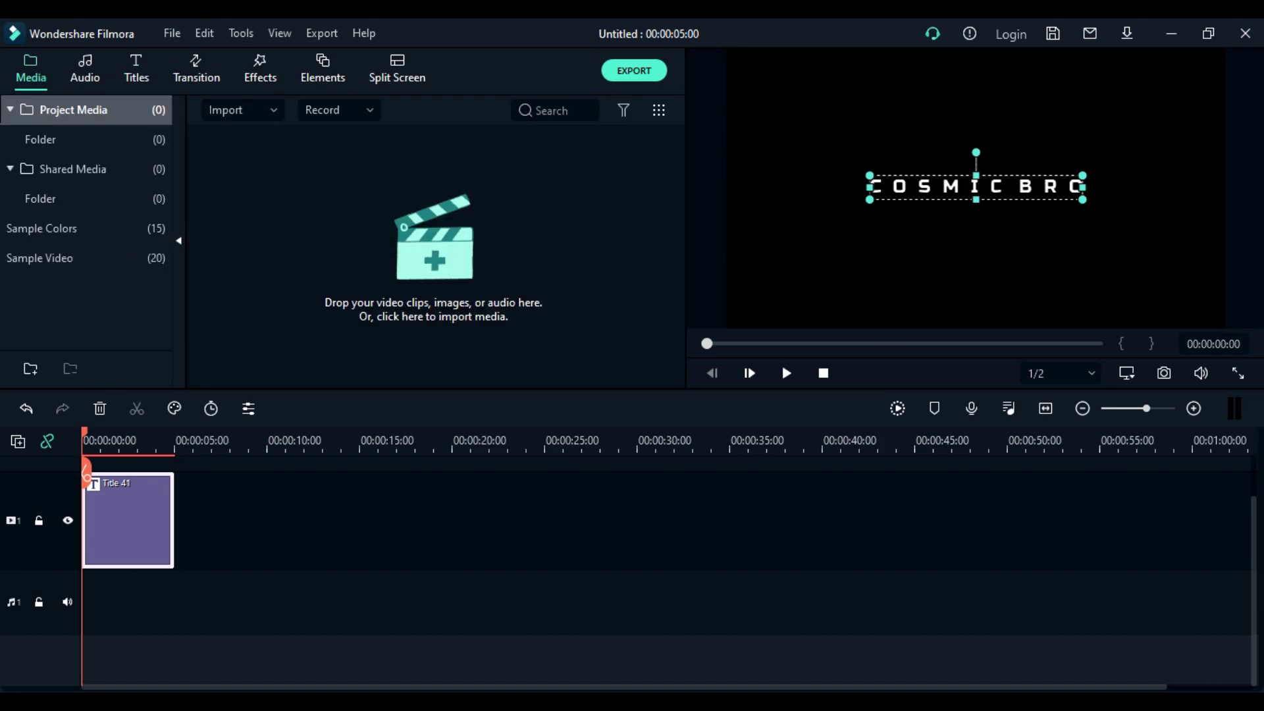
key(alt+Tab)
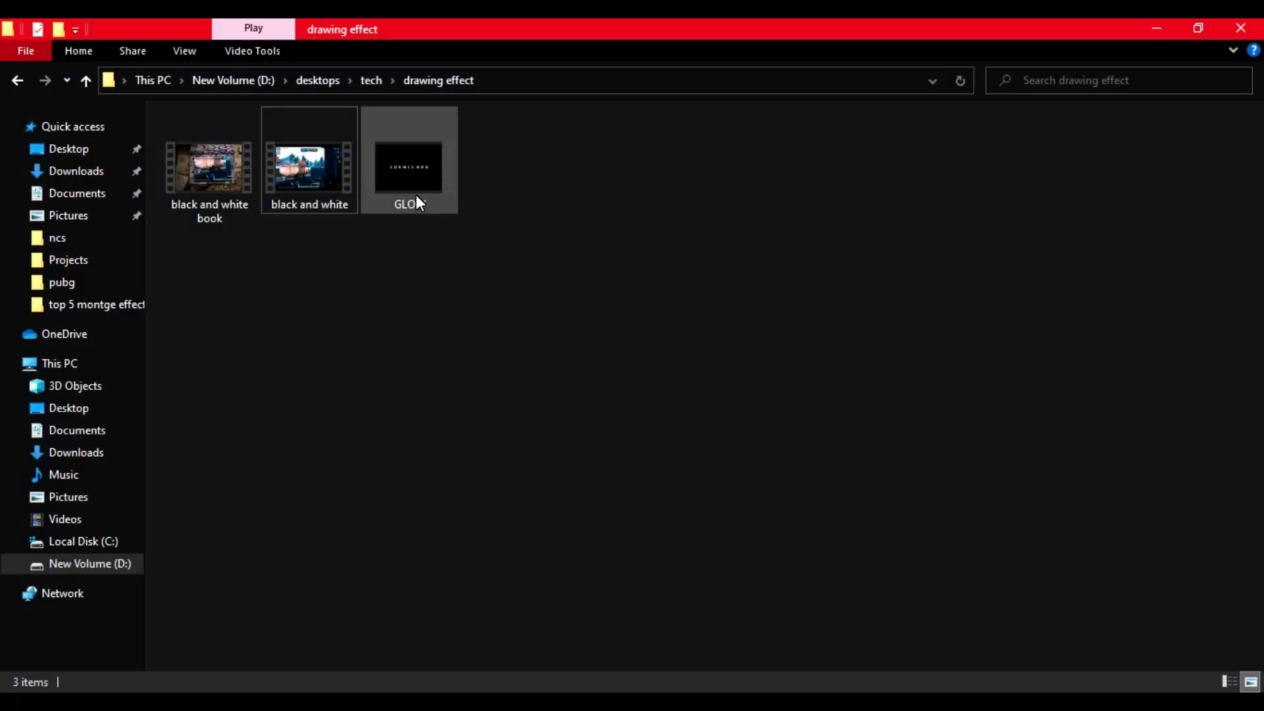
mouse_move(416, 194)
mouse_down()
mouse_move(572, 421)
mouse_move(465, 333)
mouse_up()
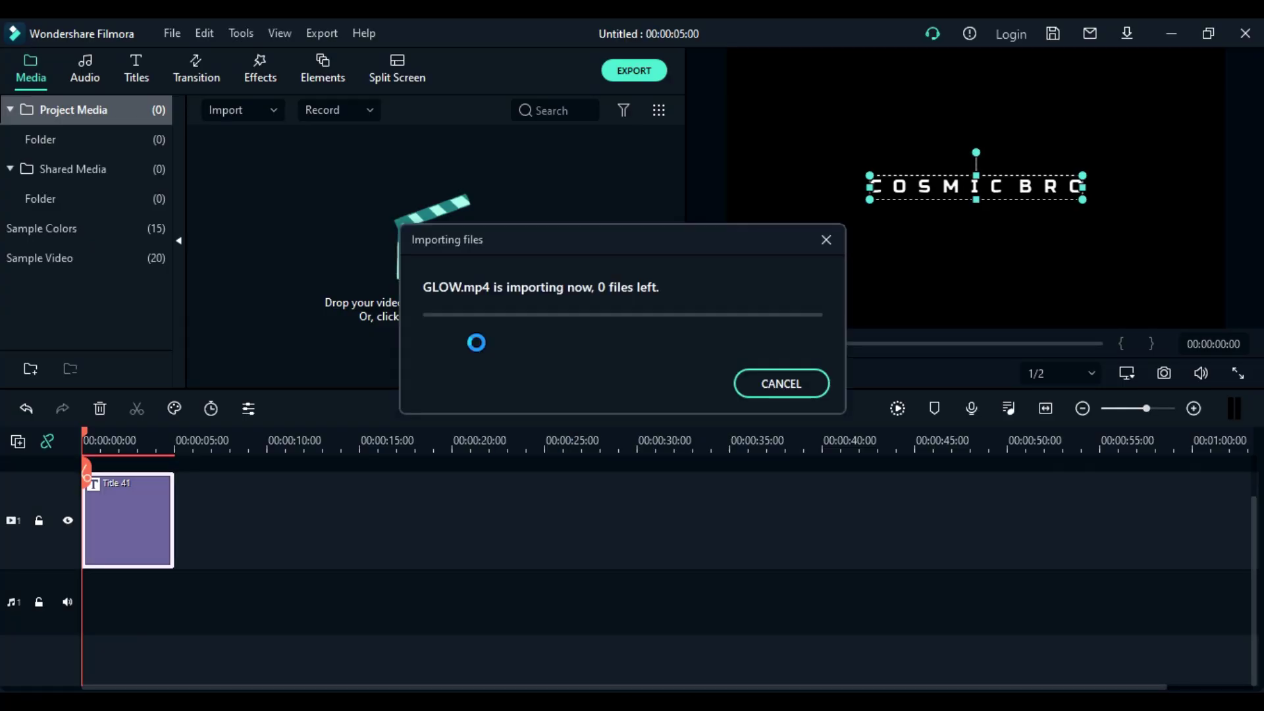
Delete Title 41, place GLOW at 0:00 on track 1, and match the project to 1920 x 1080 60fps.
right_click(126, 502)
click(173, 190)
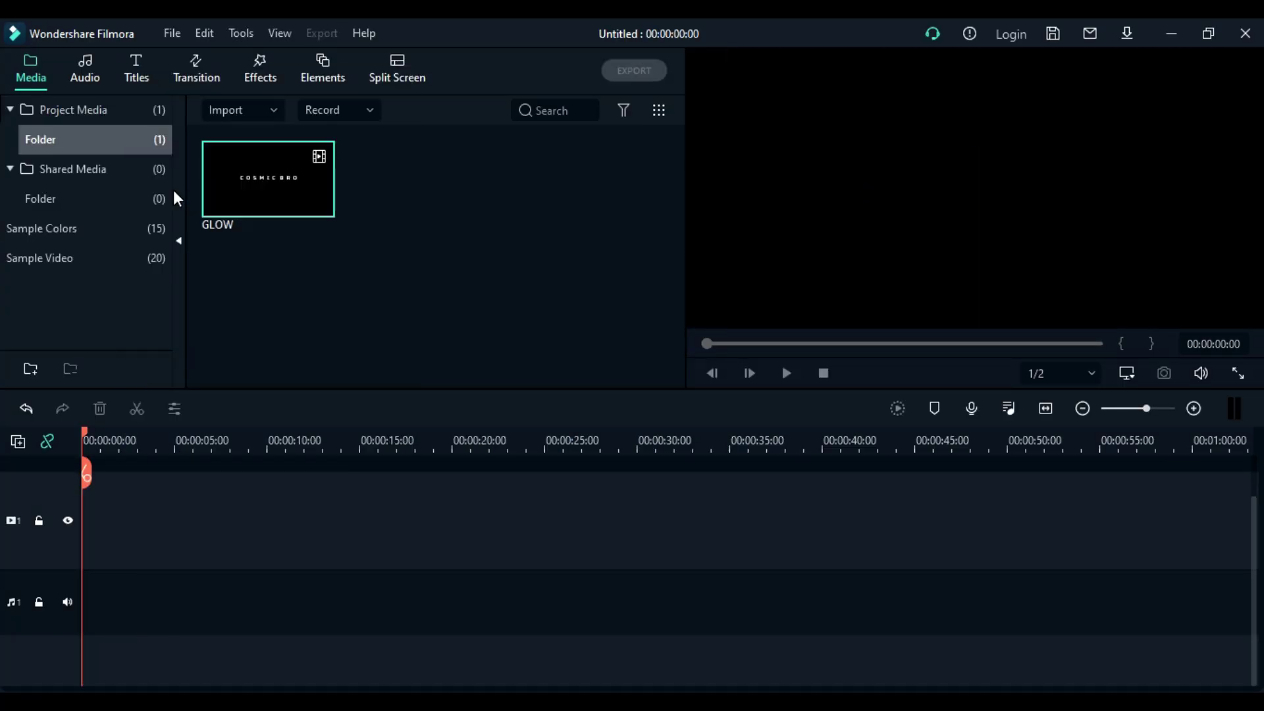
drag(266, 212, 74, 503)
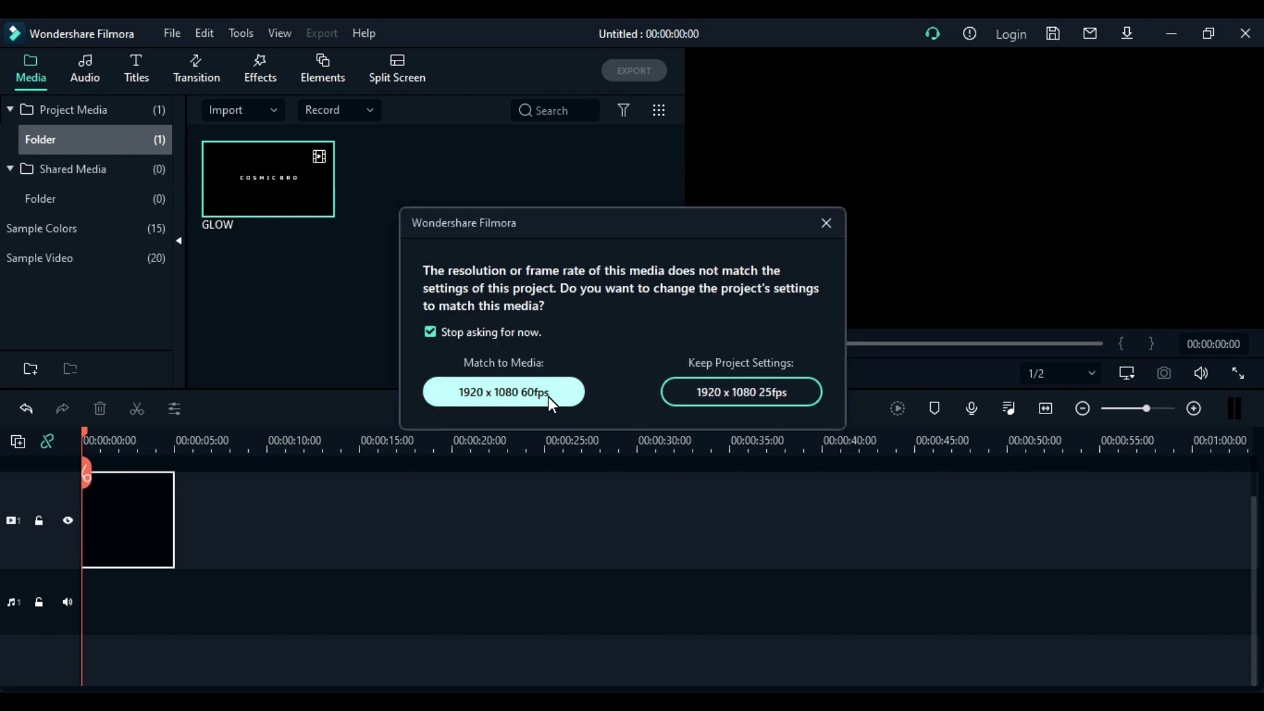
click(548, 396)
click(1051, 412)
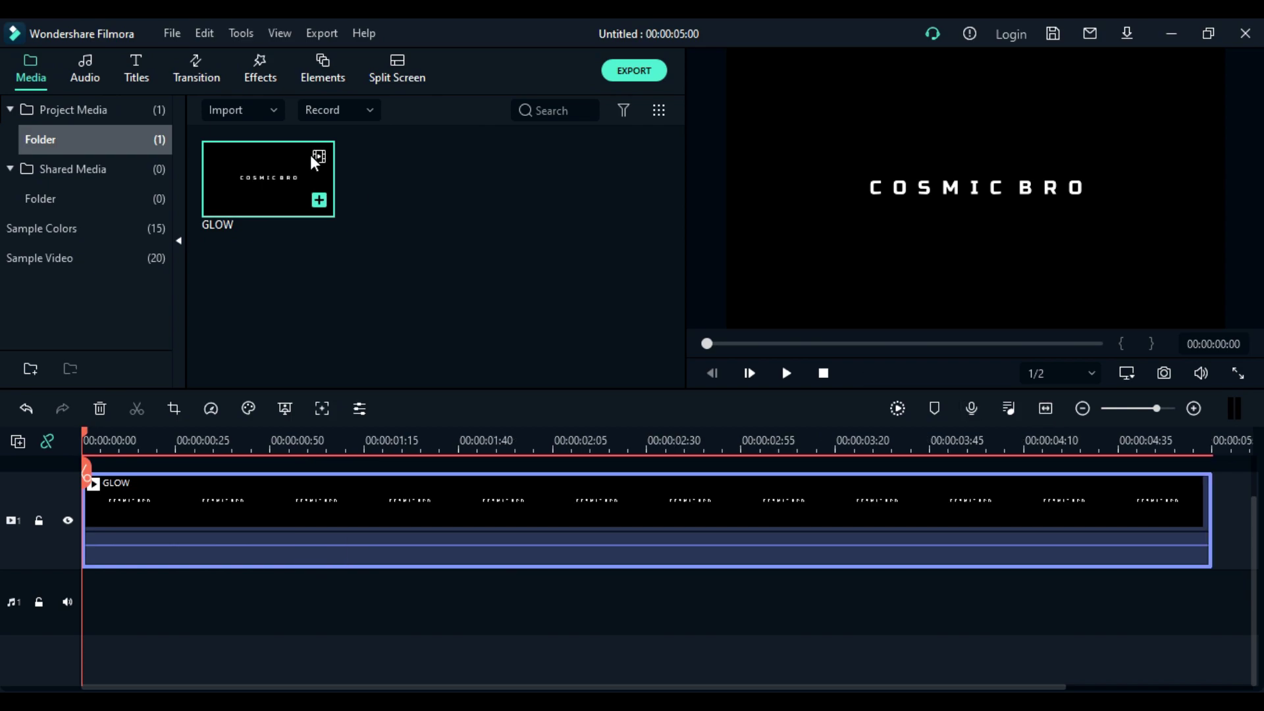
click(266, 76)
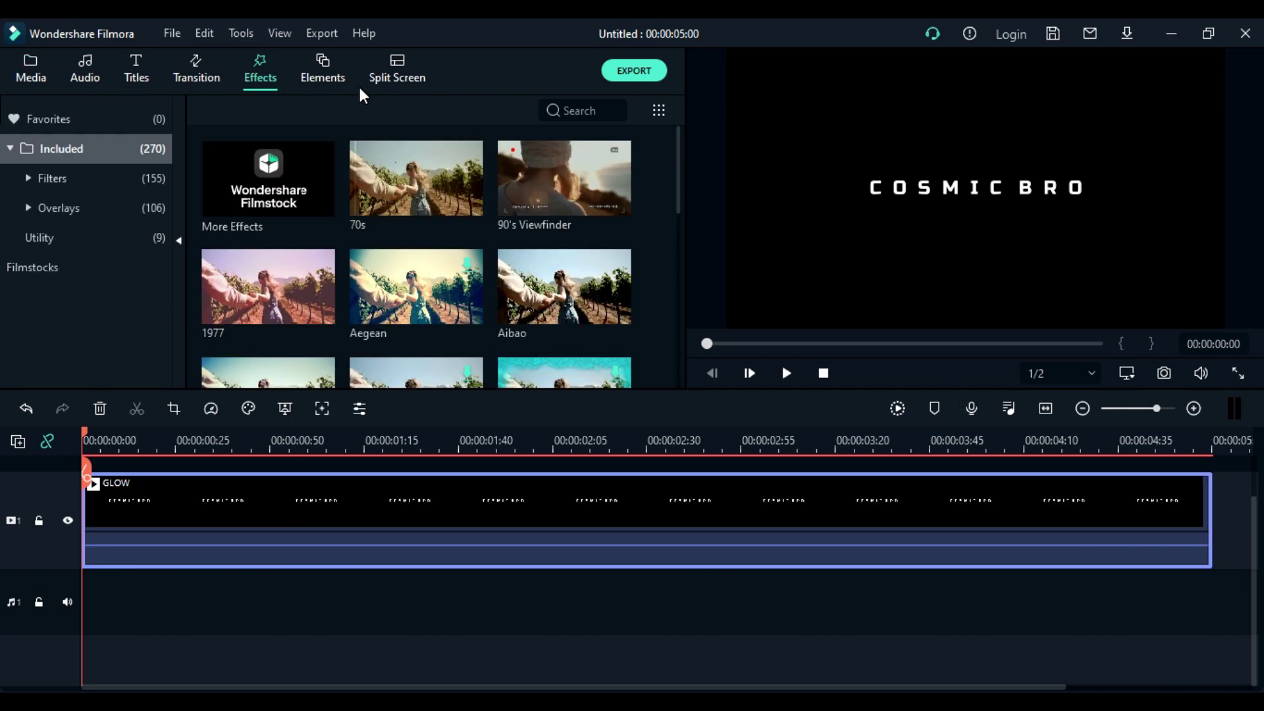
Search the effects for 'GLOW' and apply the Glow effect to the GLOW clip twice.
click(590, 112)
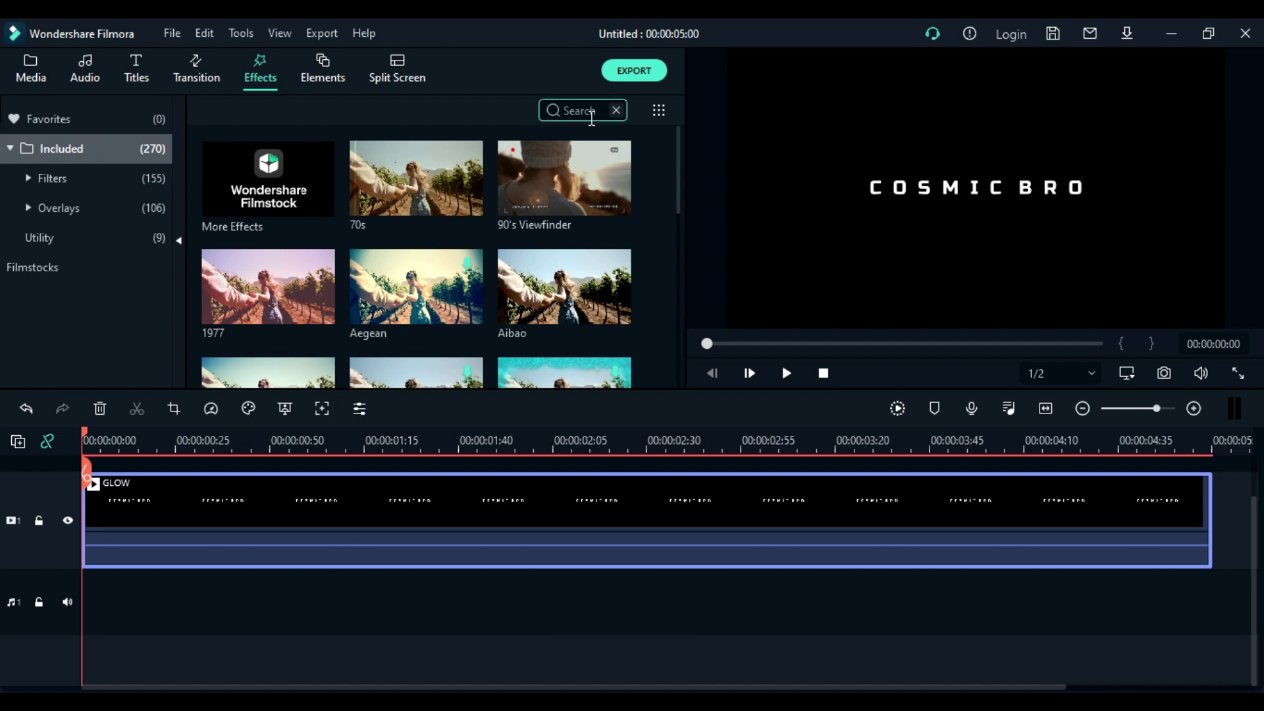
text(GLOW)
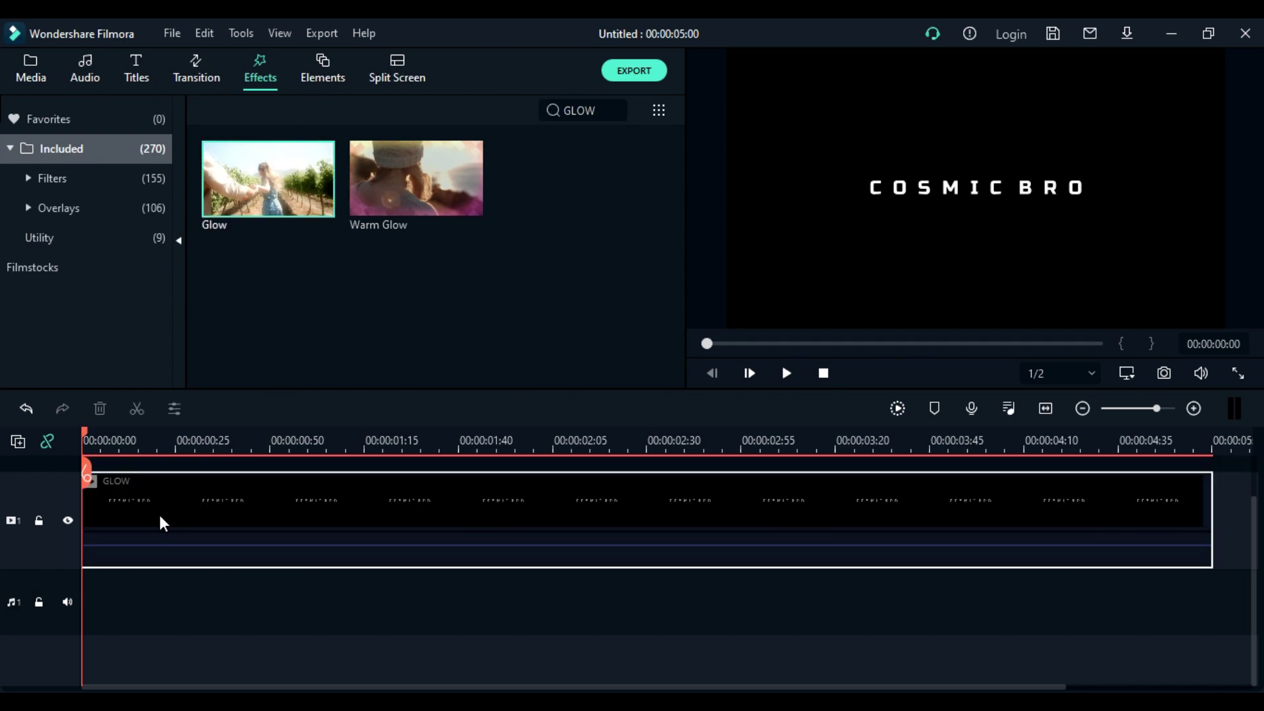
drag(285, 187, 141, 537)
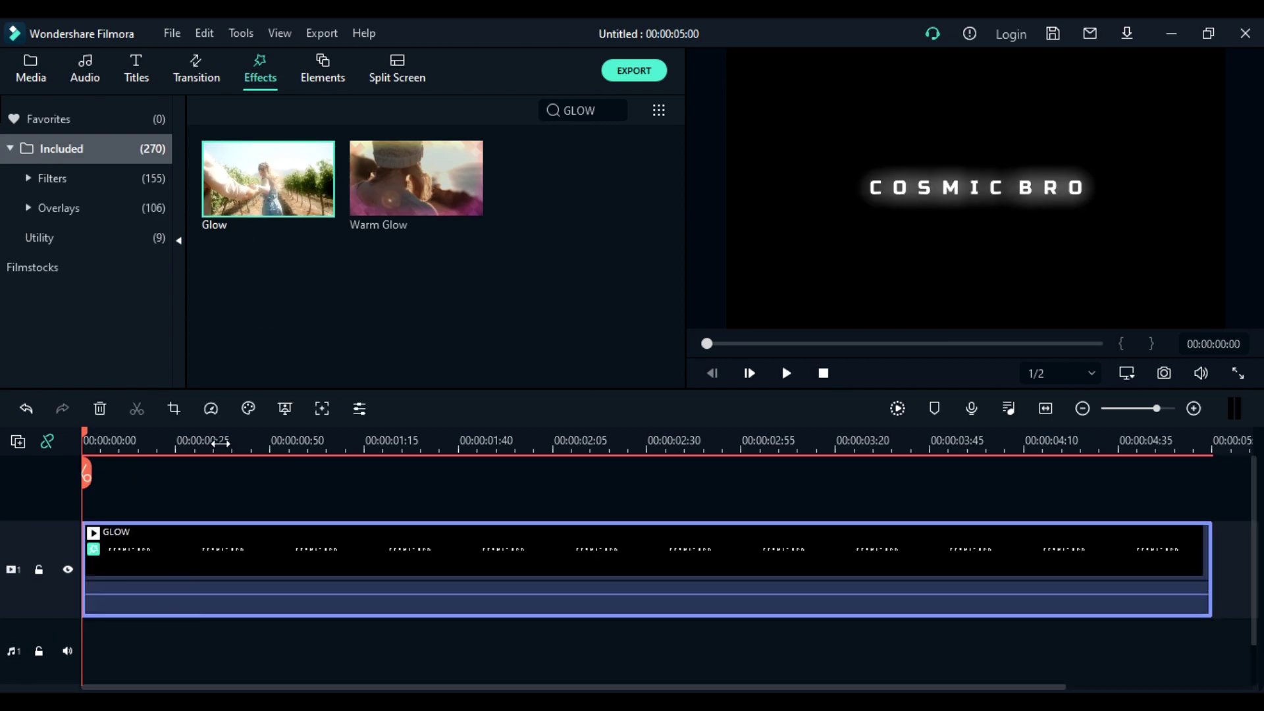
drag(276, 172, 112, 564)
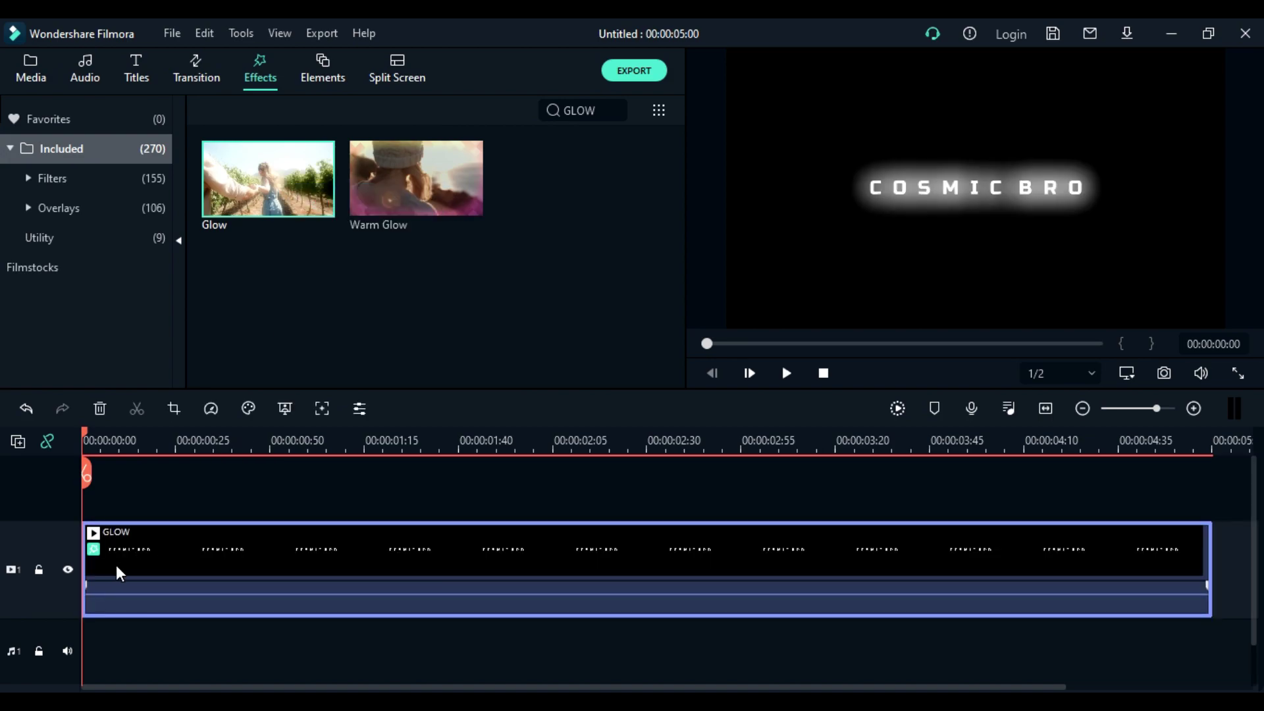
Expand the GLOW clip's Video Effects and set the first Glow's radius to 0.
double_click(445, 565)
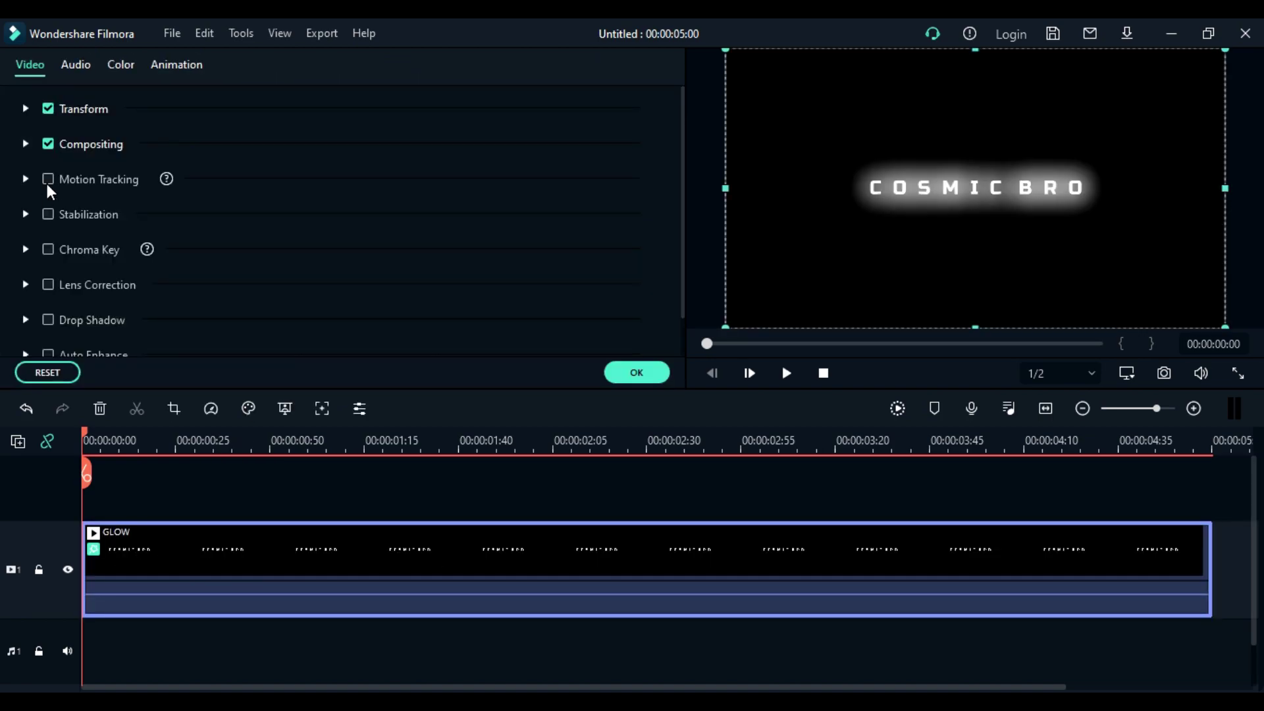
scroll(68, 281, down, 1)
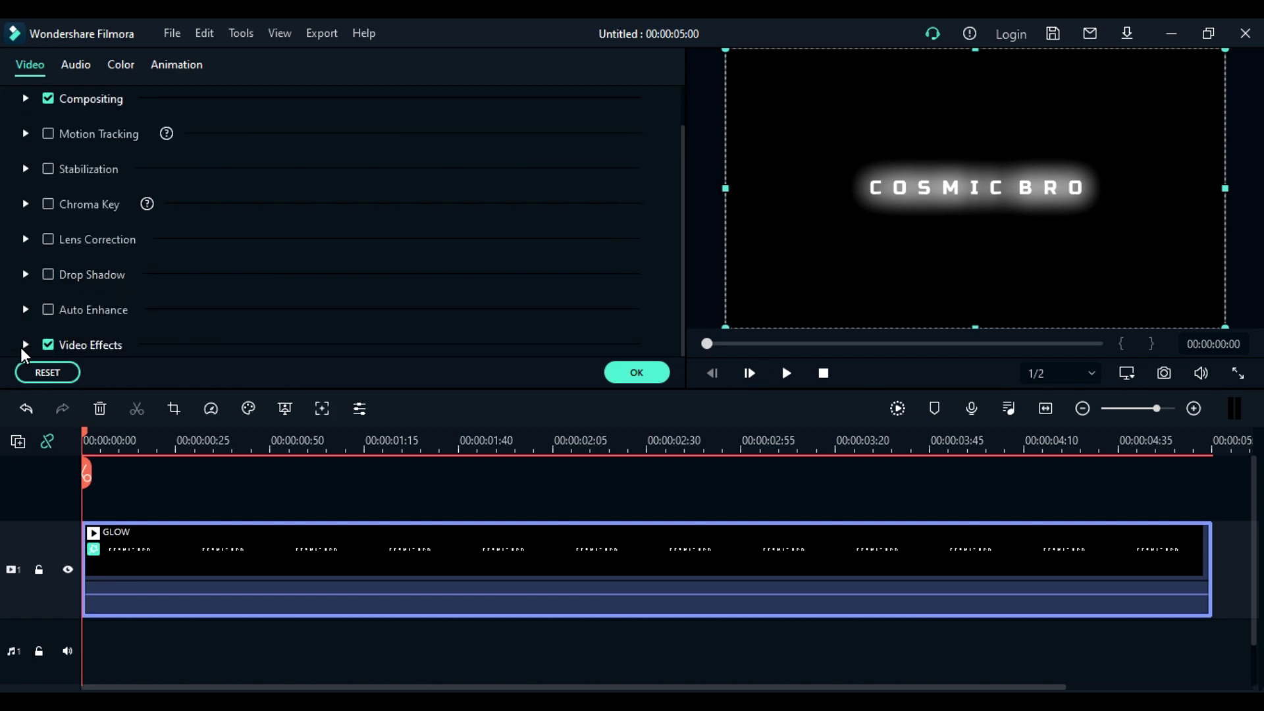
click(25, 344)
scroll(323, 191, up, 3)
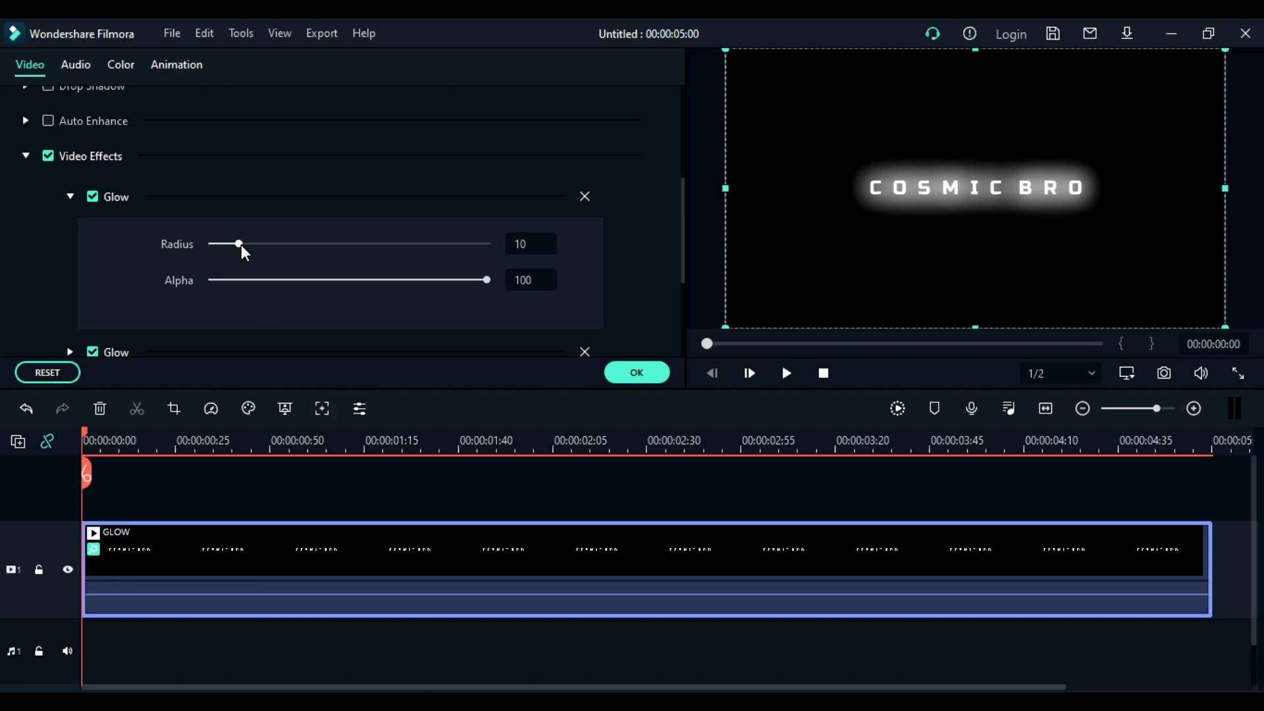
drag(240, 244, 167, 242)
Set the second Glow effect's radius to 11.
scroll(286, 258, down, 3)
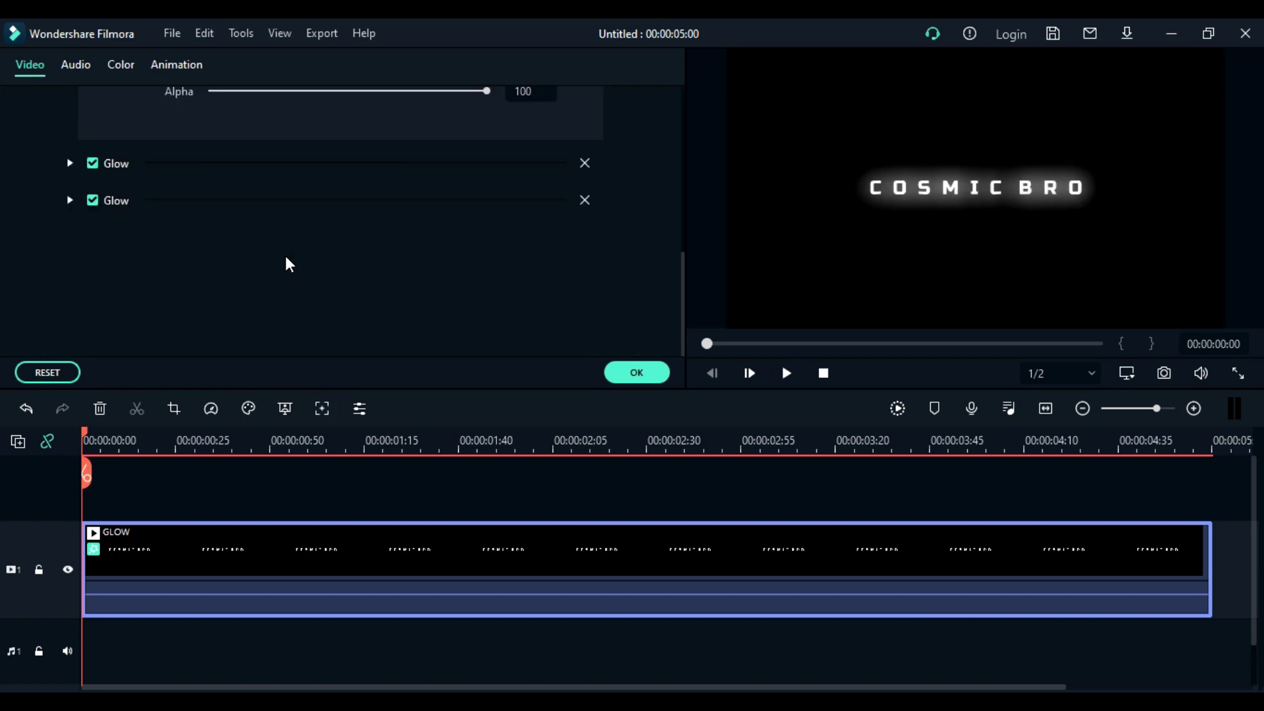
click(69, 164)
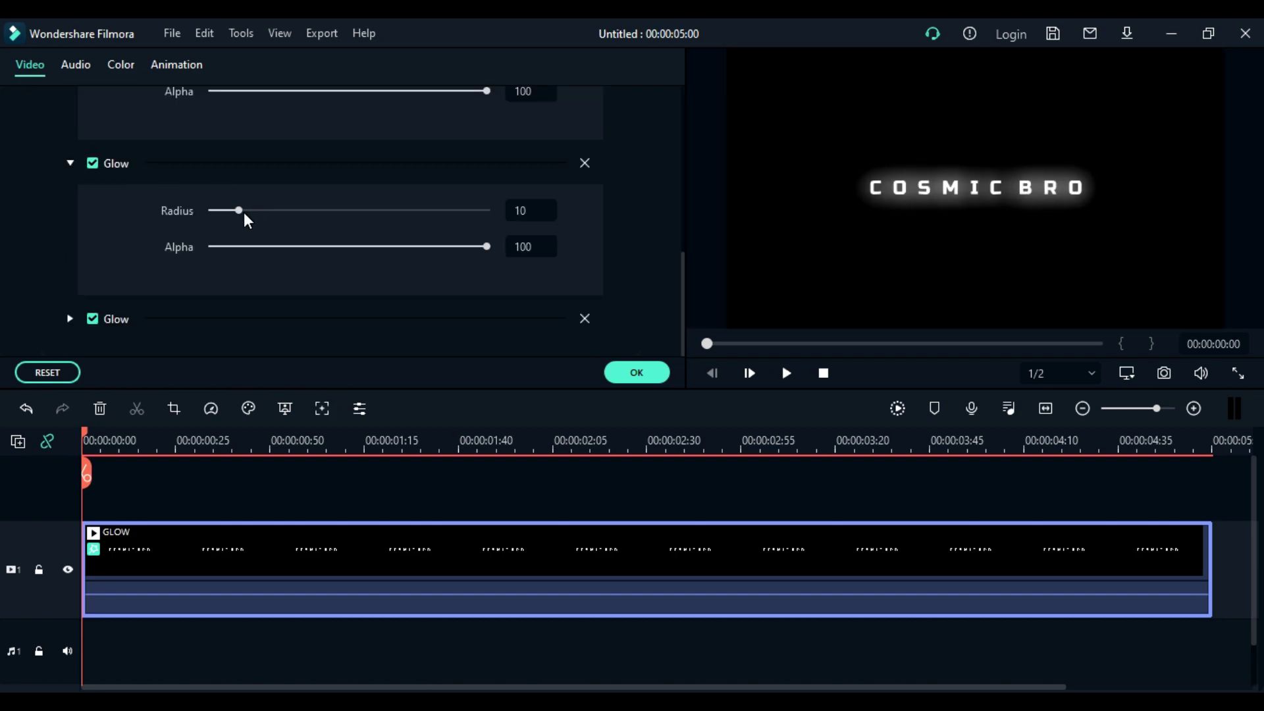
drag(240, 210, 197, 211)
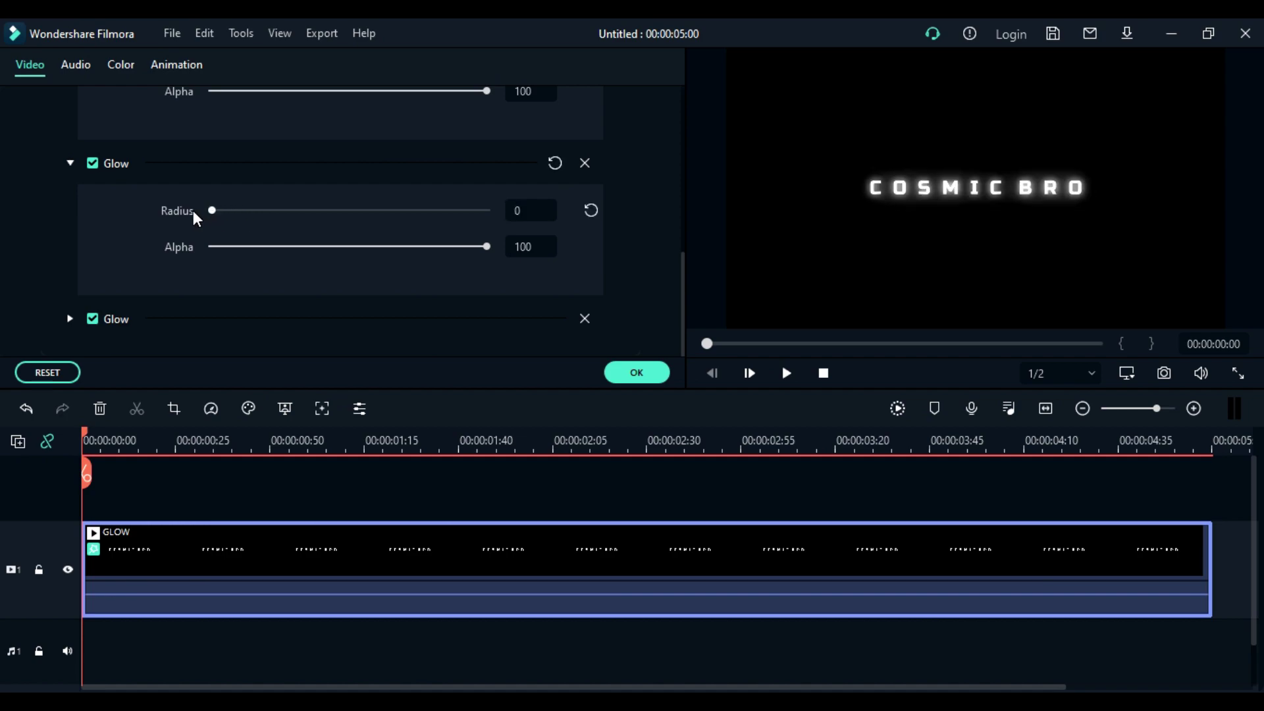
drag(212, 211, 244, 211)
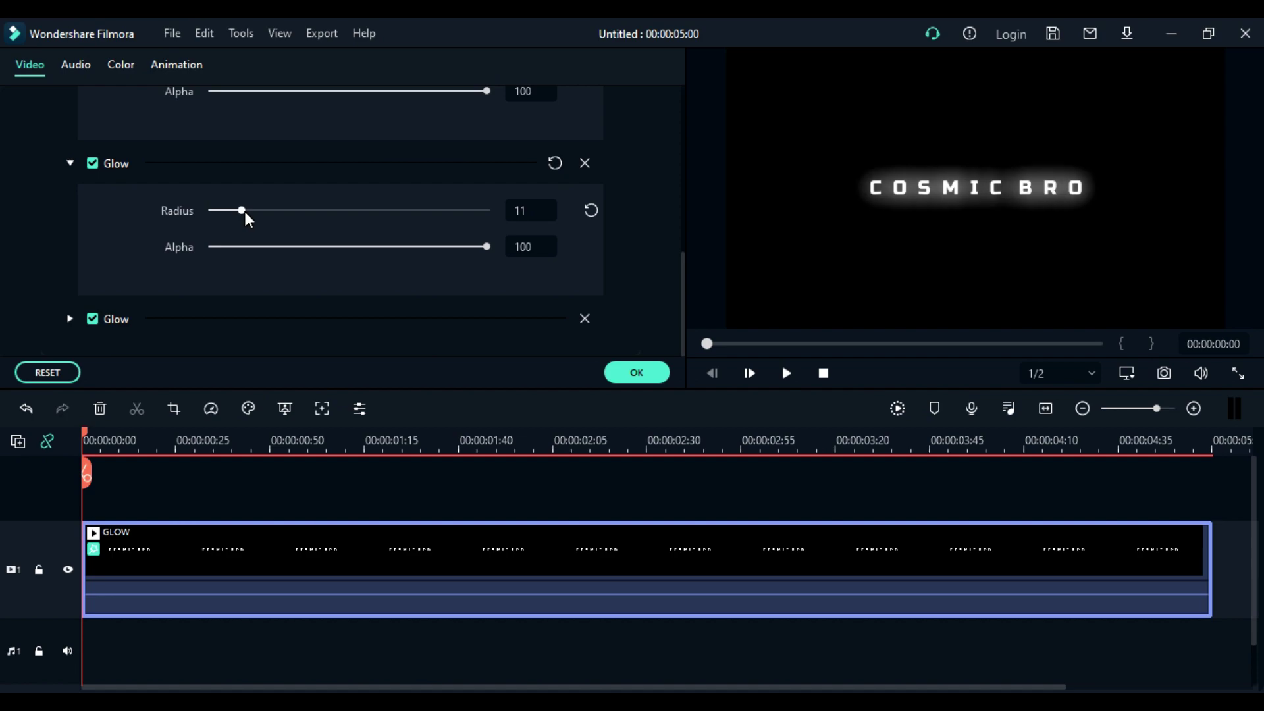
Set the third Glow's radius to 0, lower its alpha slightly, and confirm.
click(70, 318)
scroll(211, 300, down, 2)
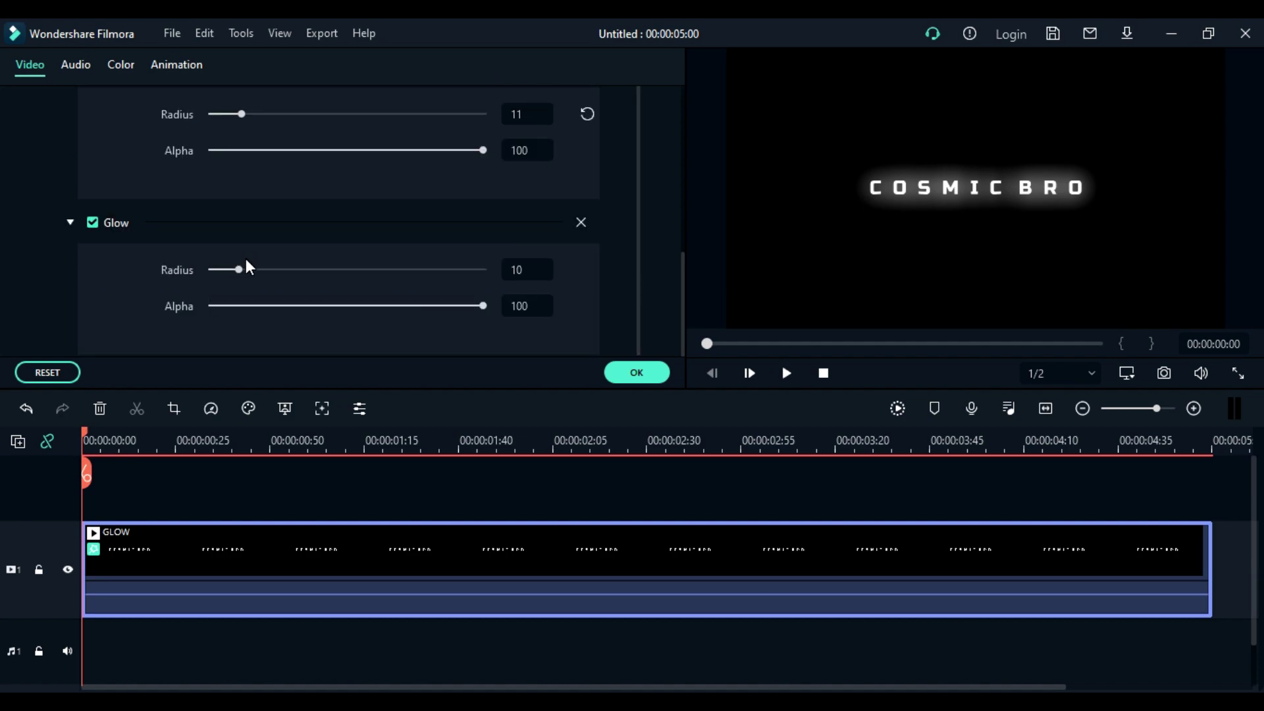
drag(239, 268, 198, 272)
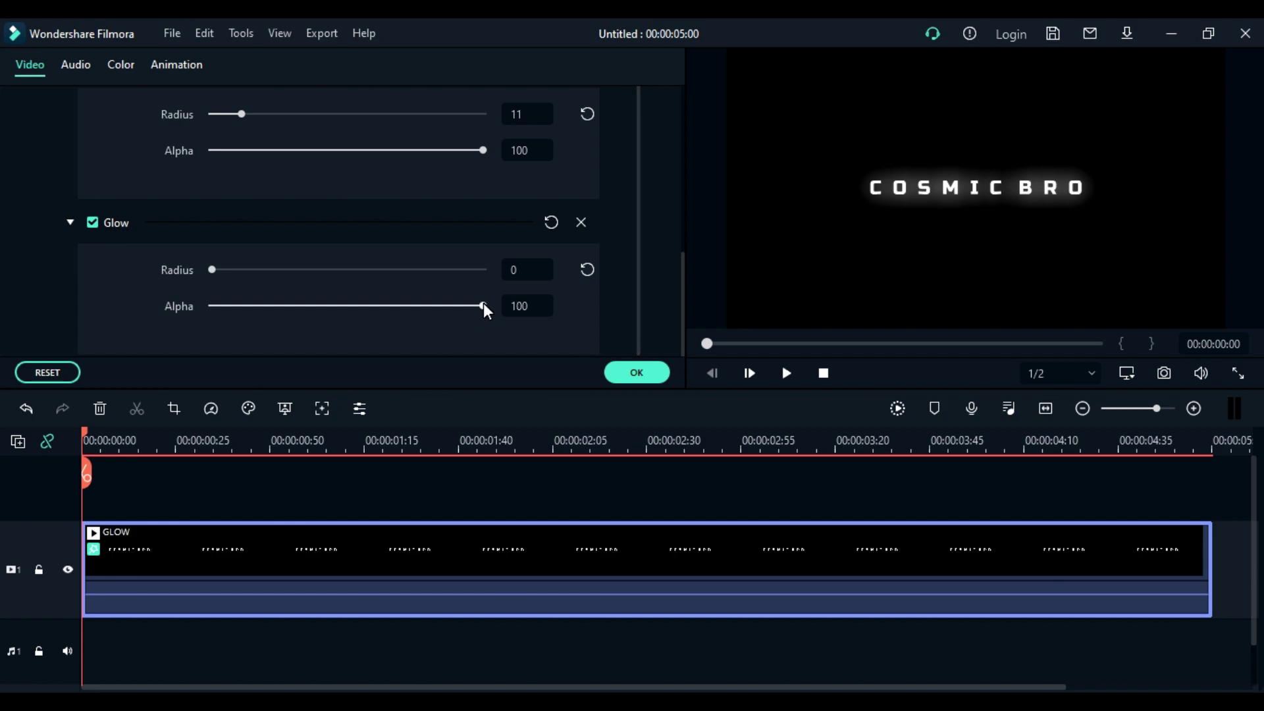
mouse_move(484, 306)
mouse_down()
mouse_move(459, 306)
mouse_move(520, 302)
mouse_up()
scroll(316, 240, up, 3)
scroll(678, 245, up, 4)
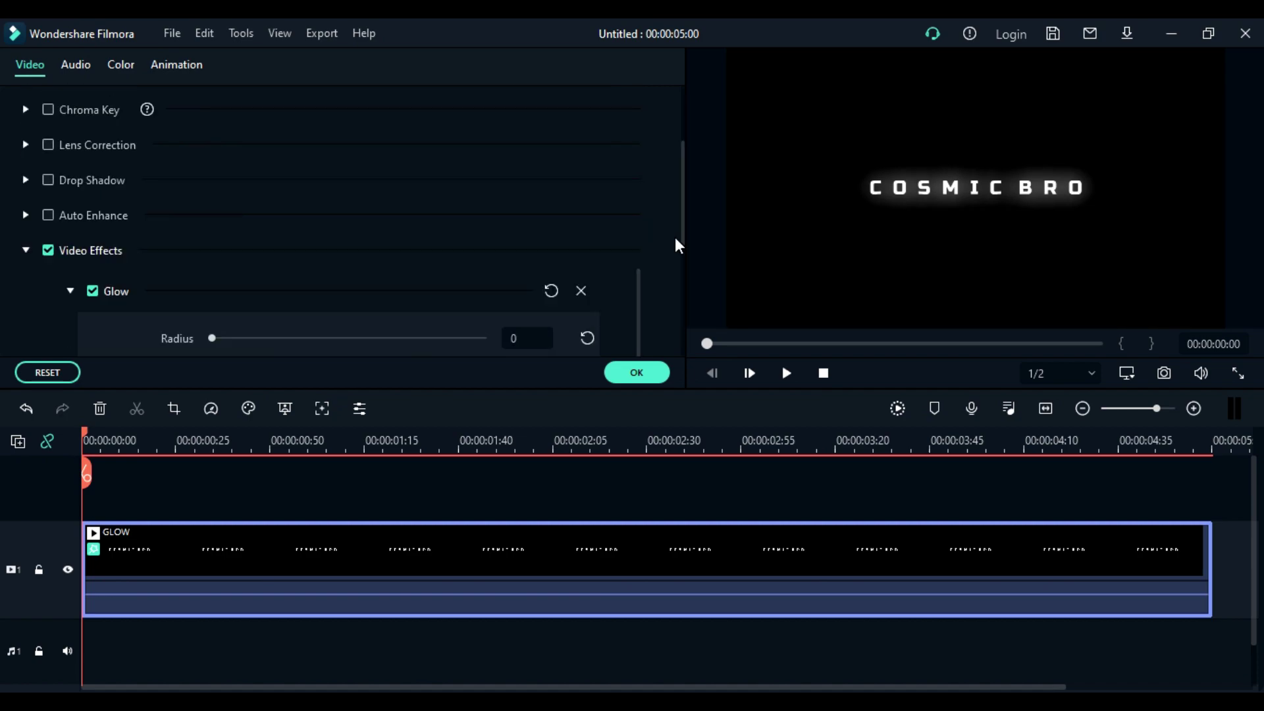
click(654, 374)
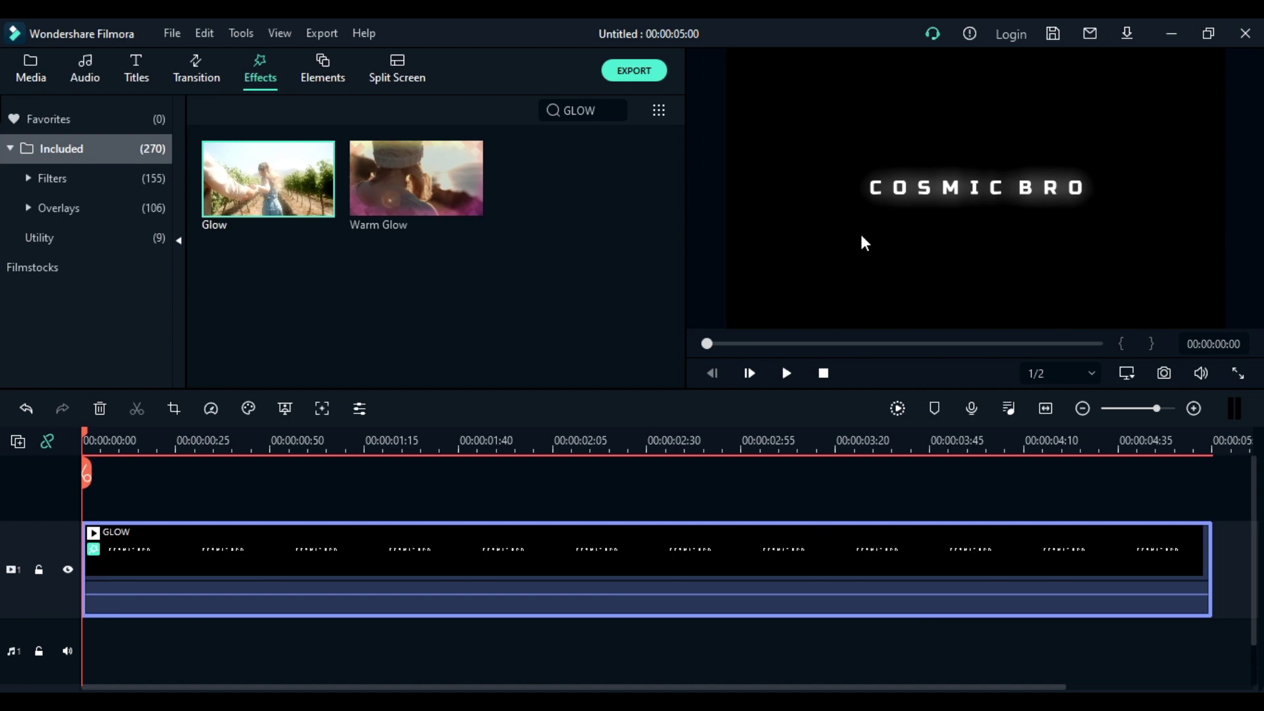
key(space)
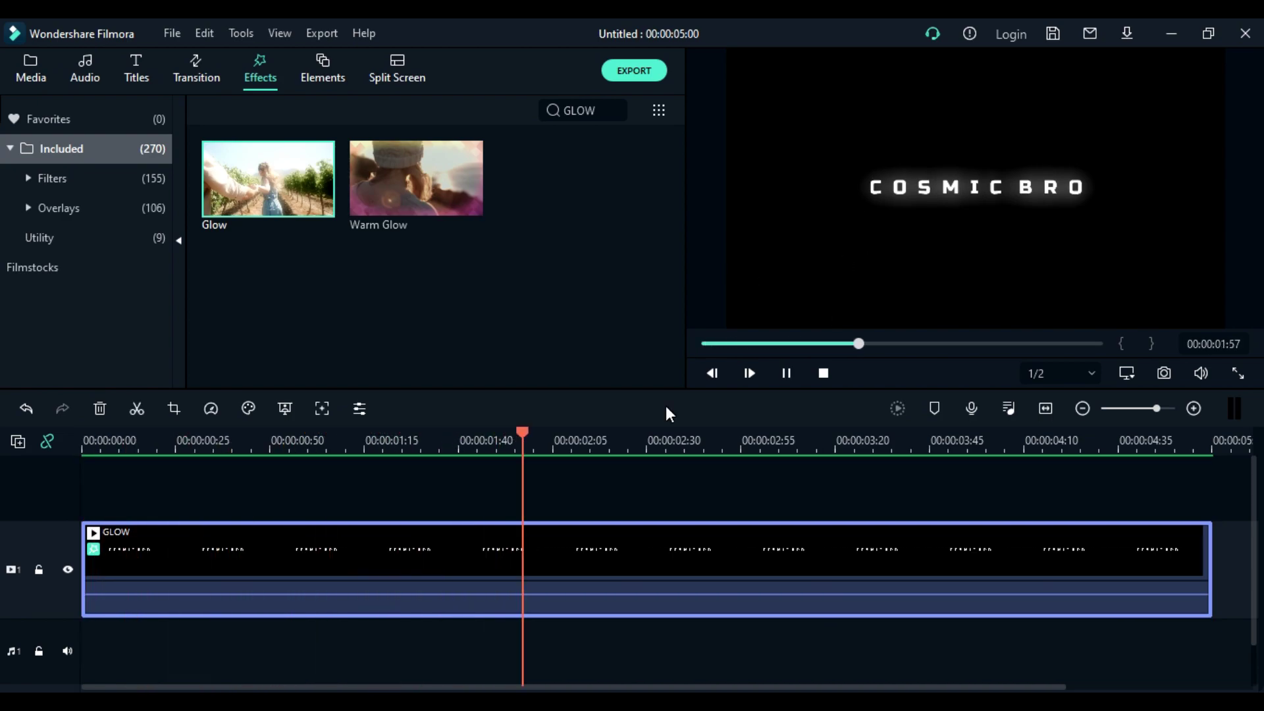
key(space)
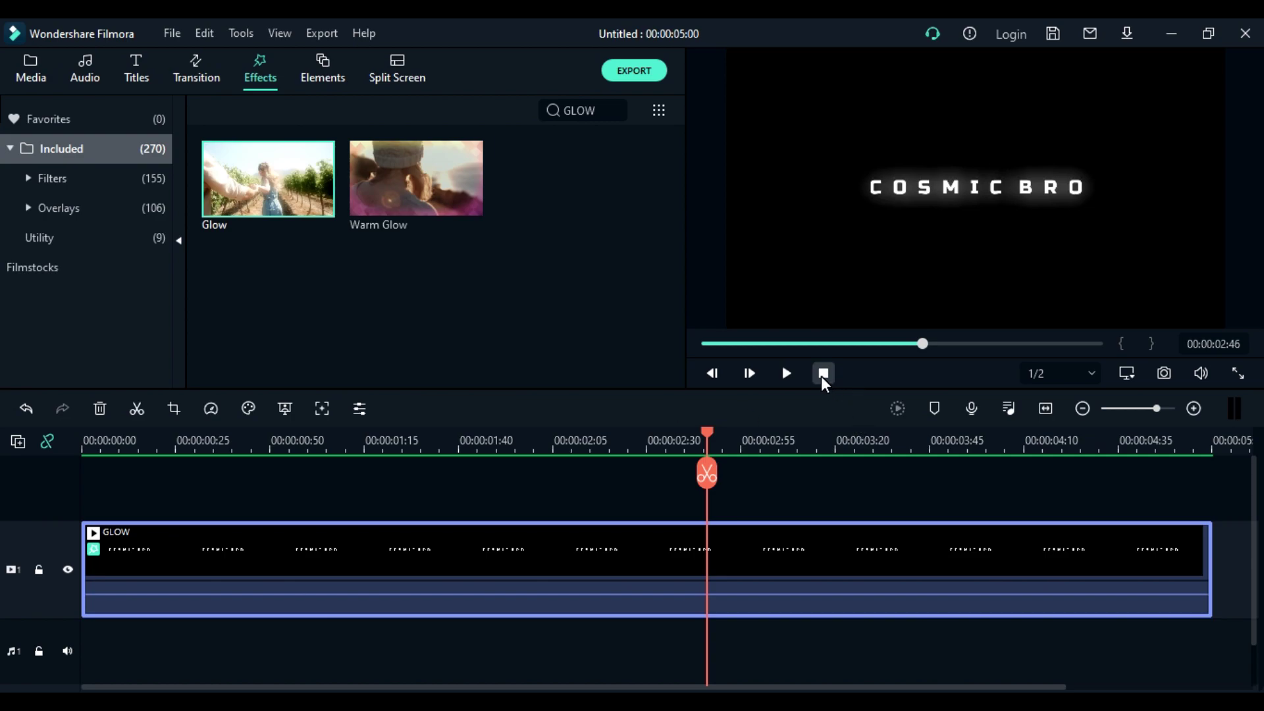
click(822, 376)
click(1238, 374)
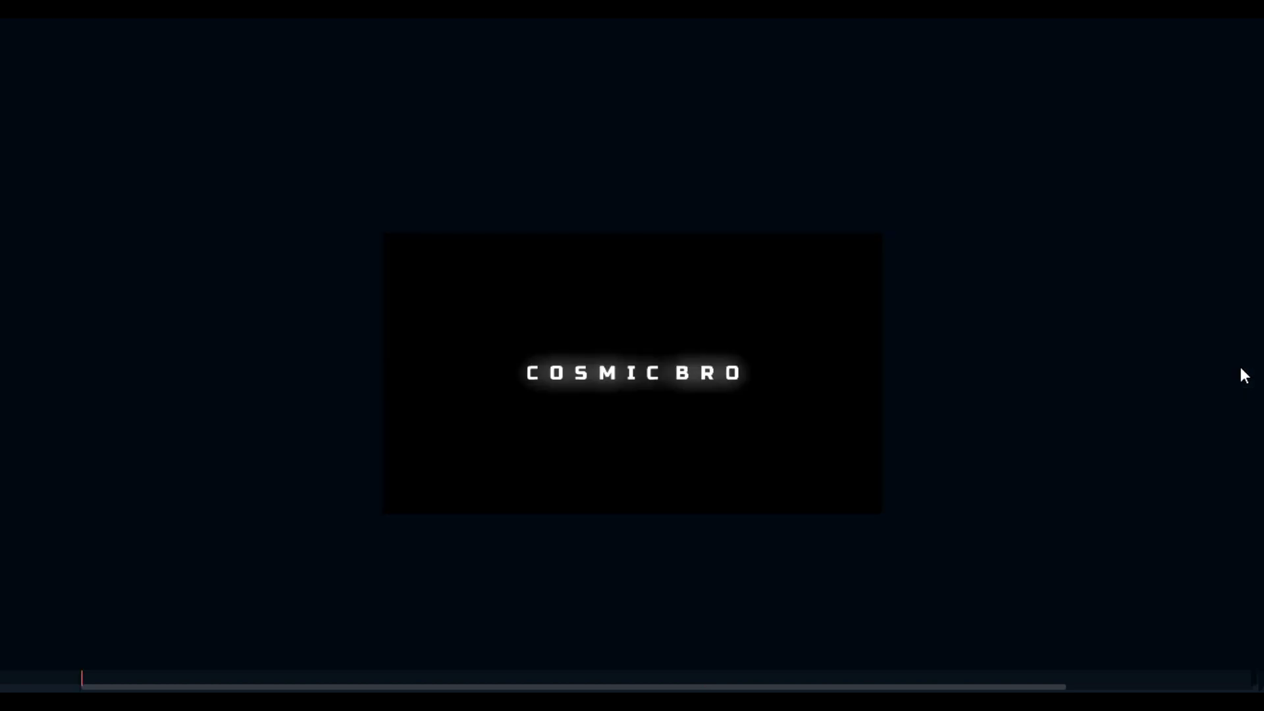
key(space)
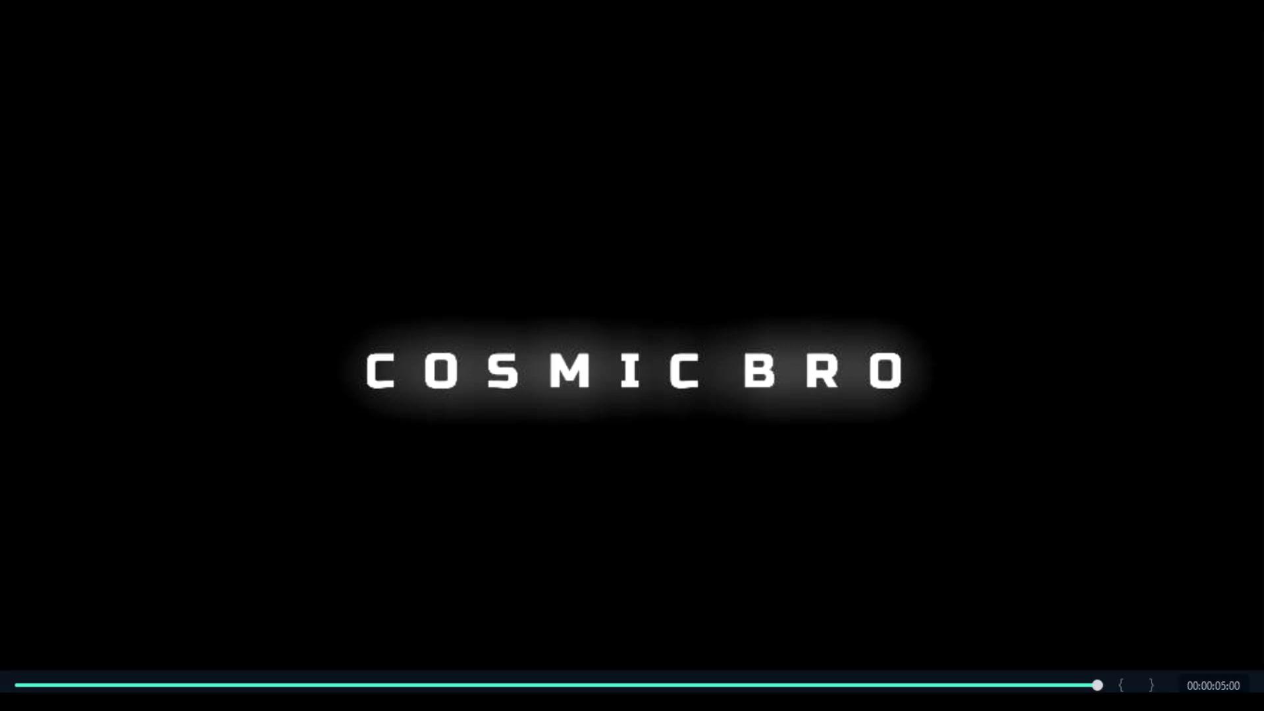
key(Escape)
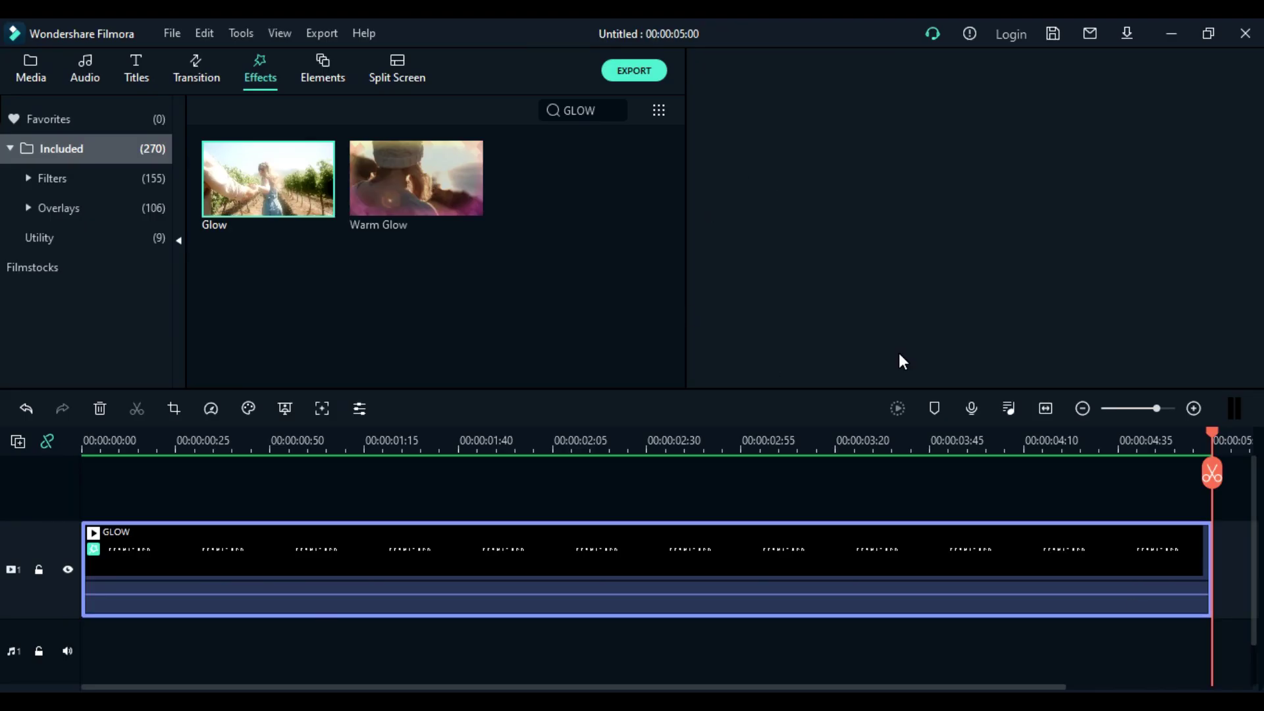